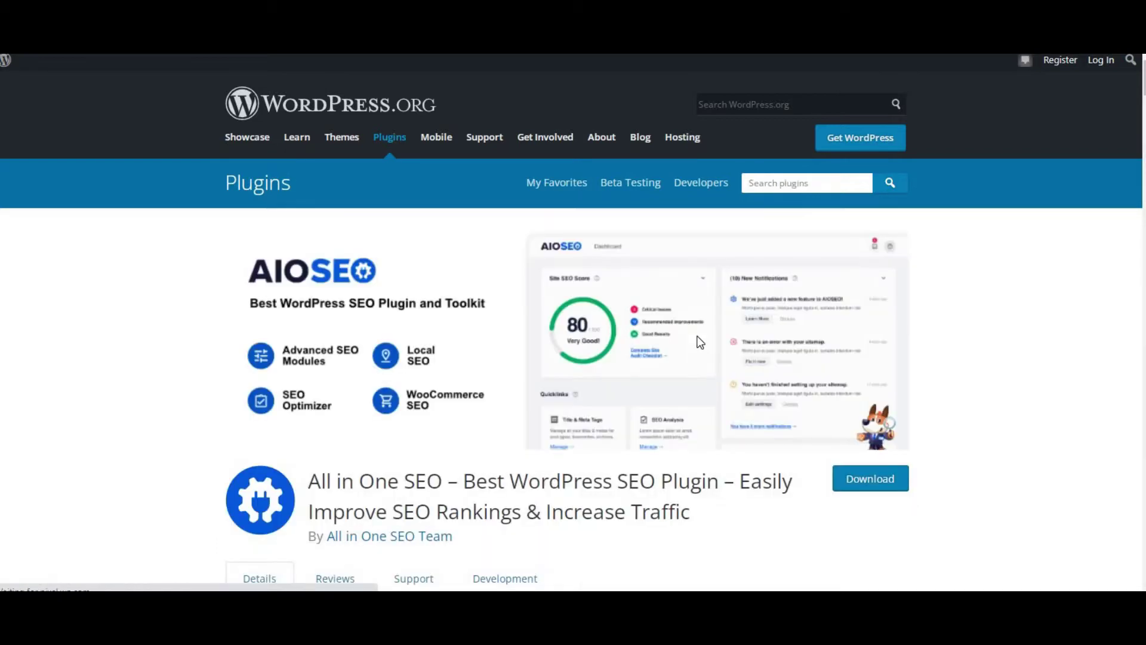
Read the All in One SEO plugin's description, version details and ratings on its WordPress.org page
scroll(700, 342, down, 2)
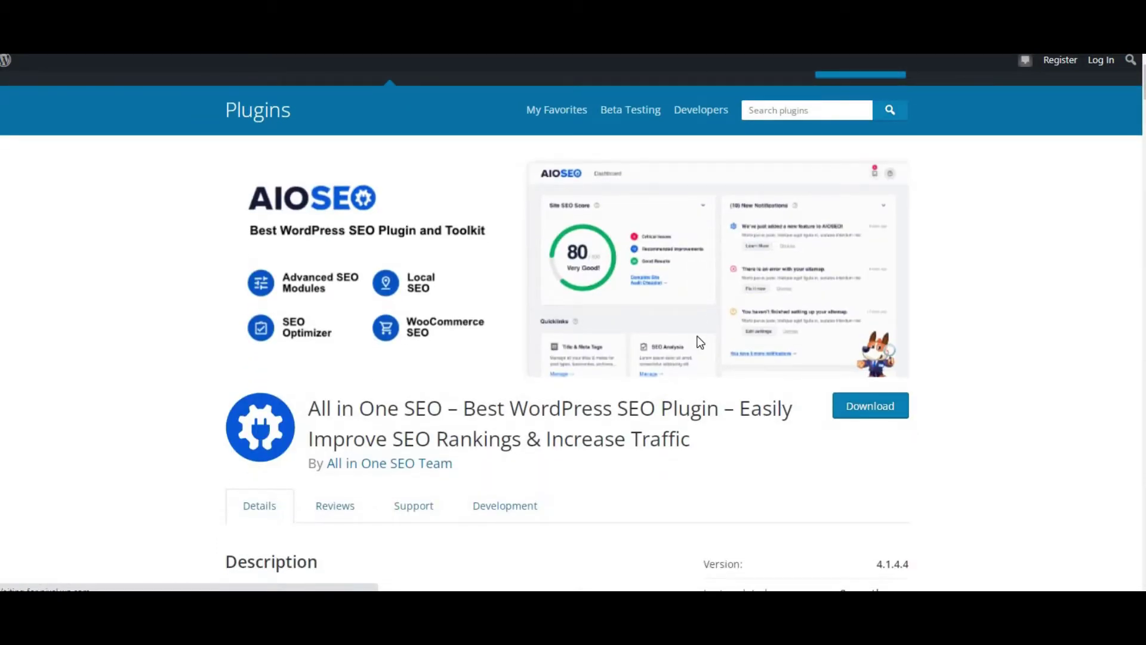
scroll(700, 342, down, 2)
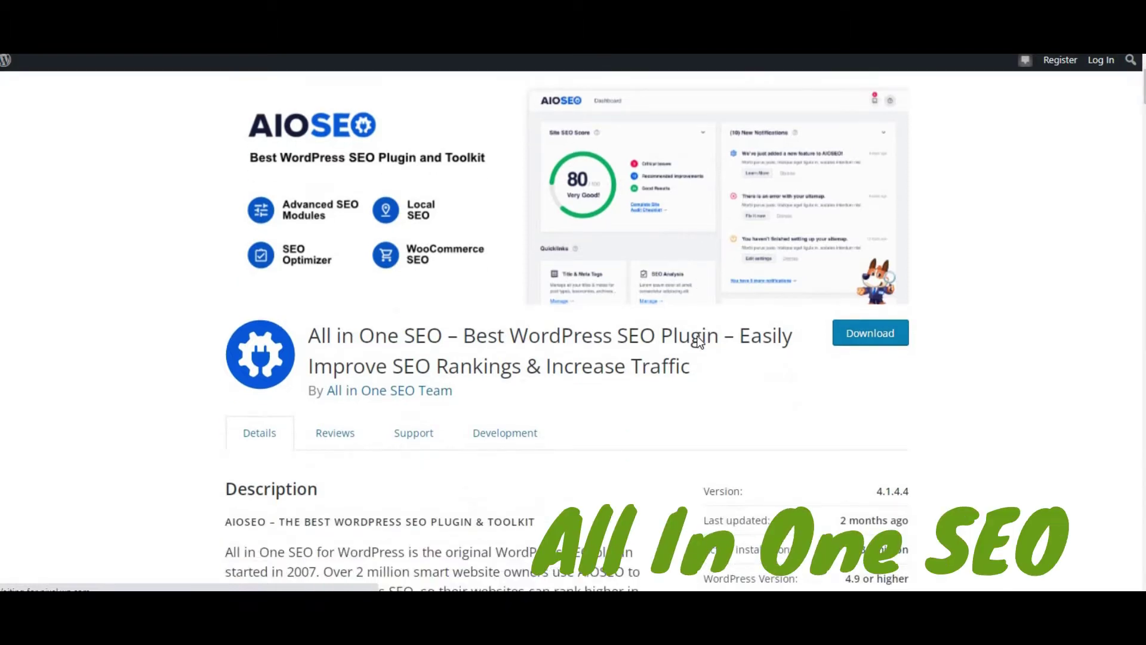
click(852, 340)
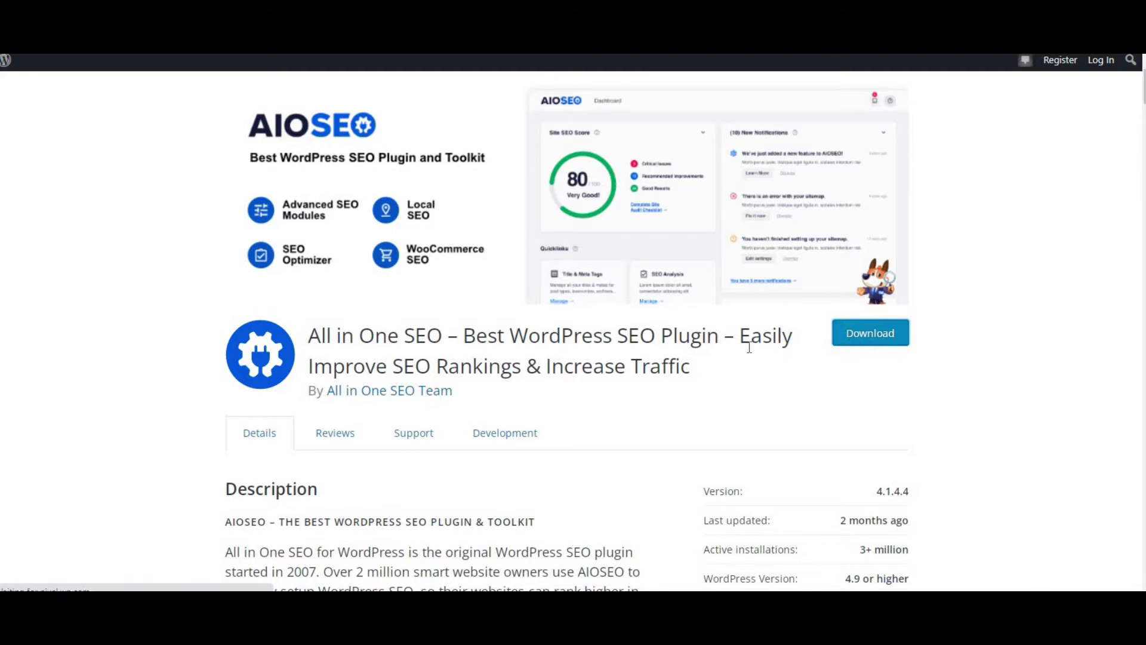
scroll(749, 348, down, 3)
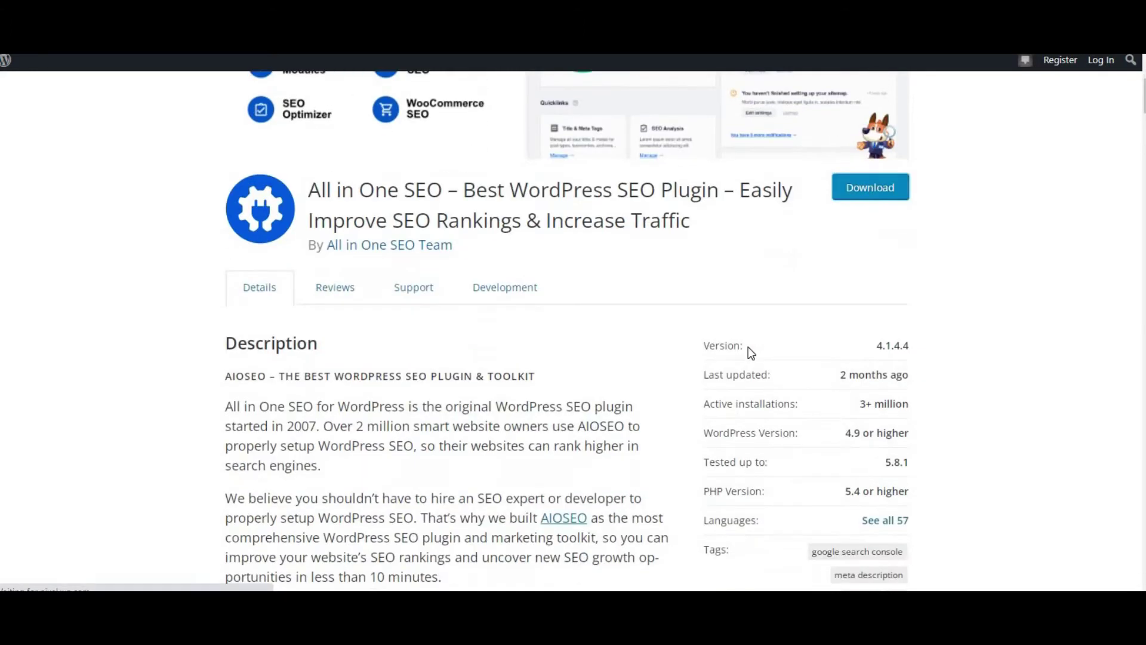
scroll(747, 346, down, 3)
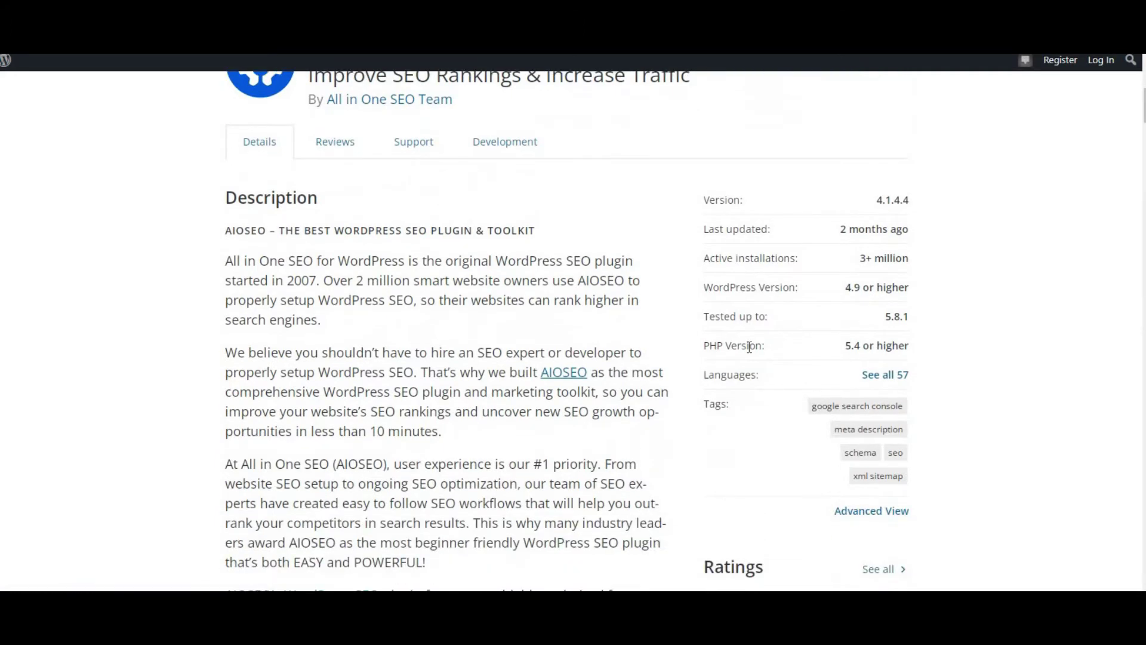
scroll(747, 346, down, 2)
scroll(748, 347, down, 2)
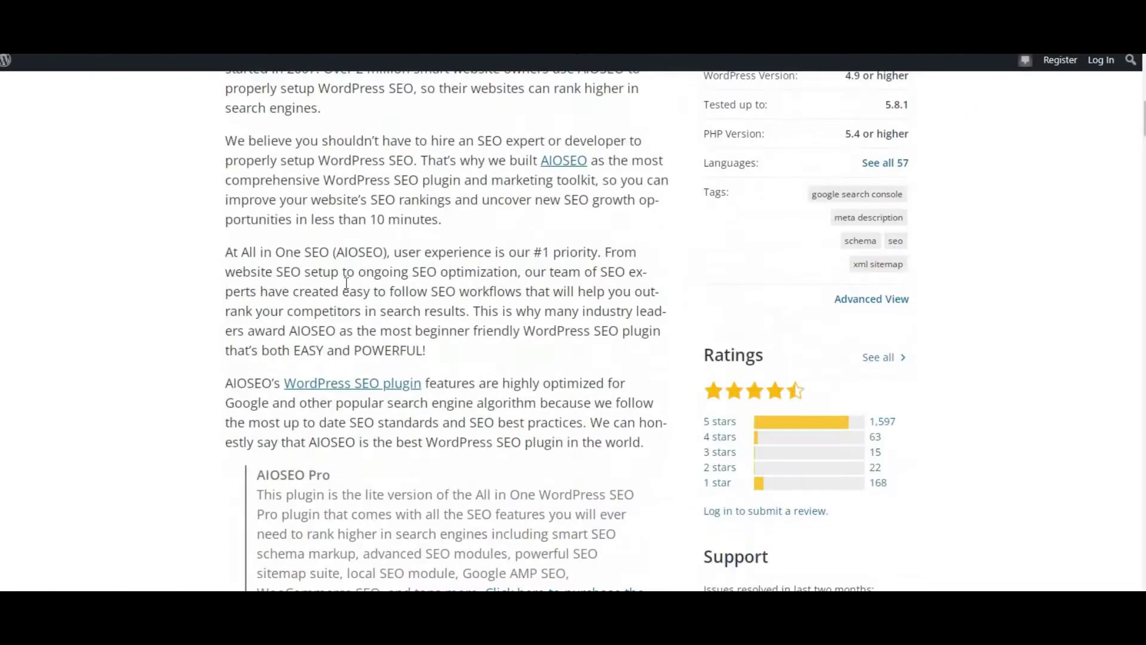
scroll(346, 283, down, 8)
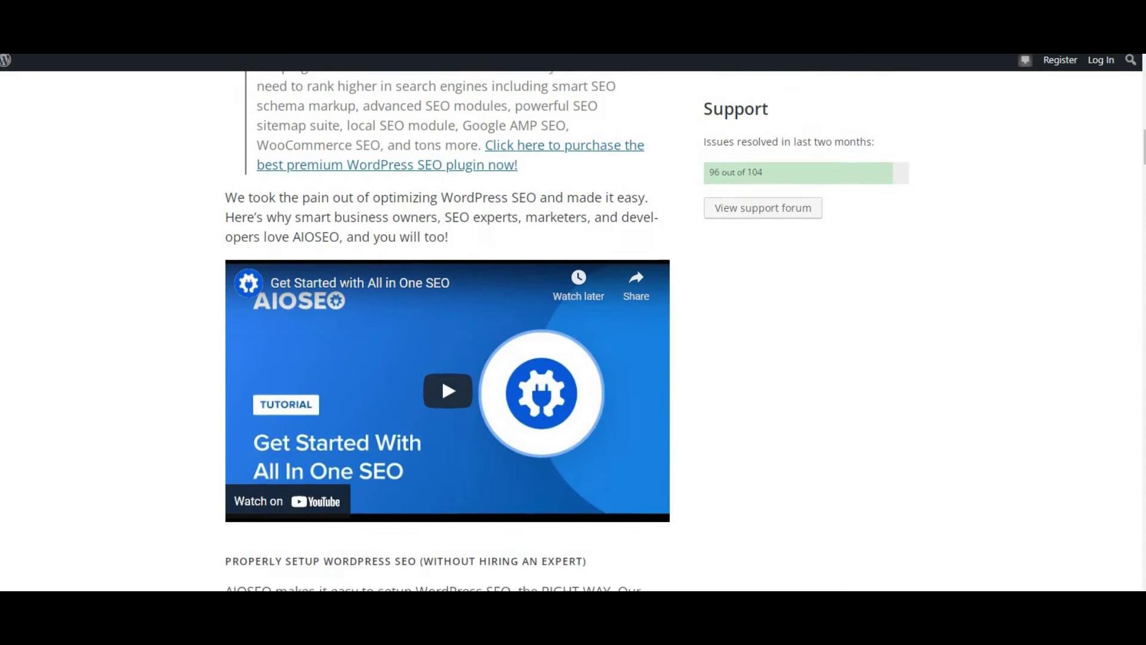
scroll(346, 282, down, 10)
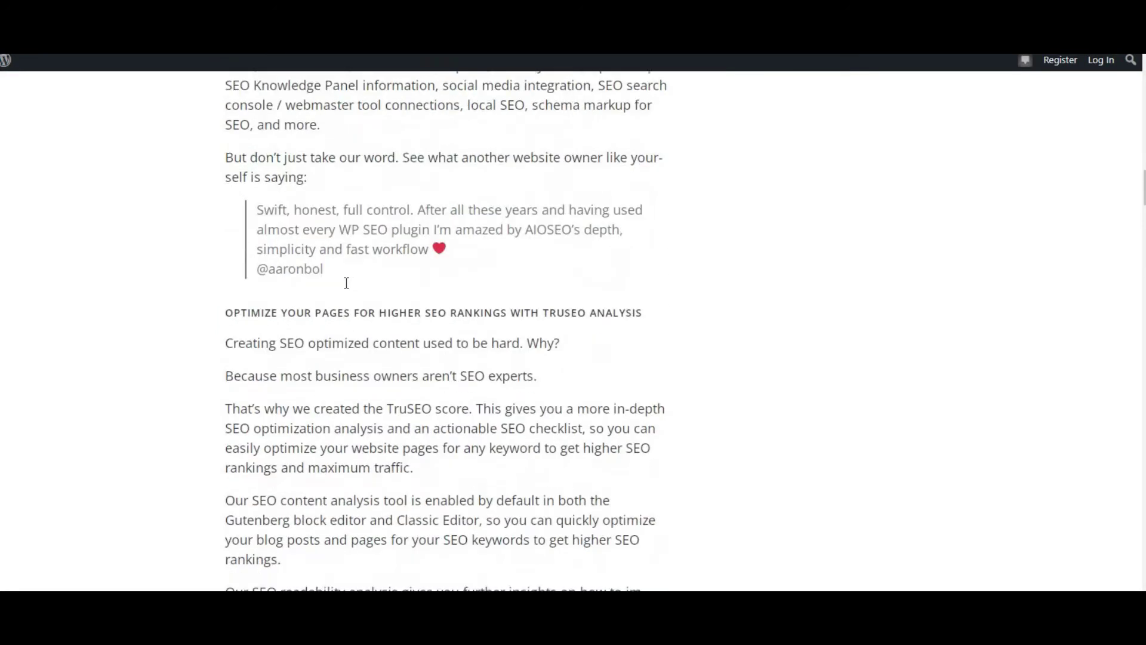
scroll(347, 283, down, 3)
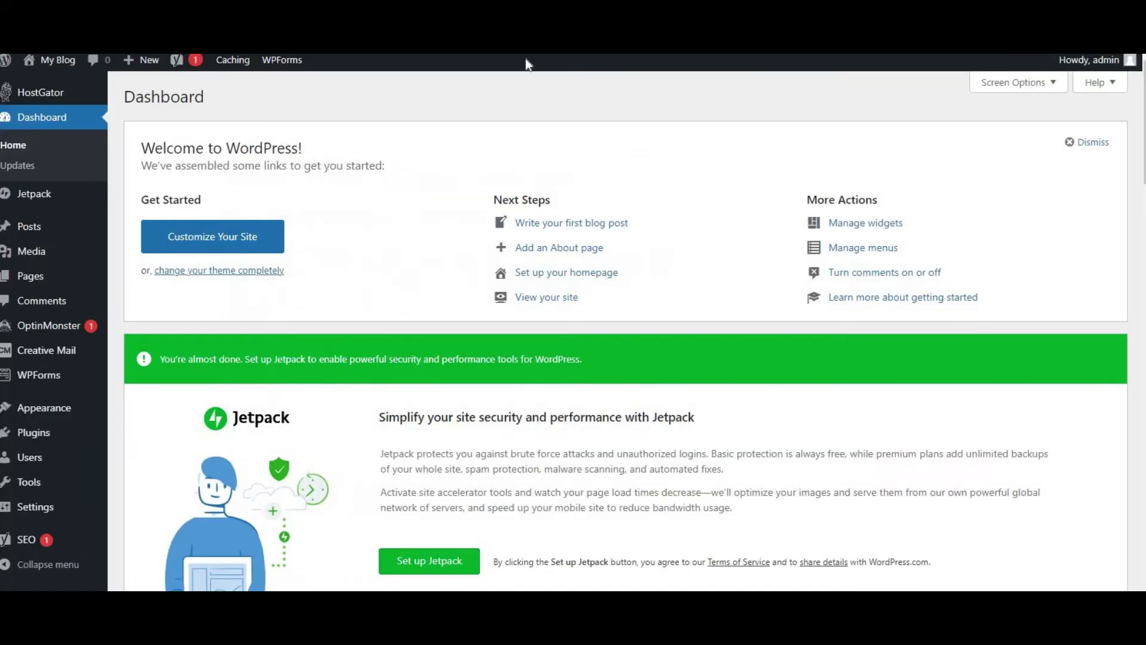
Switch to the WordPress admin dashboard and search the plugins available to add for "all in one"
mouse_move(27, 437)
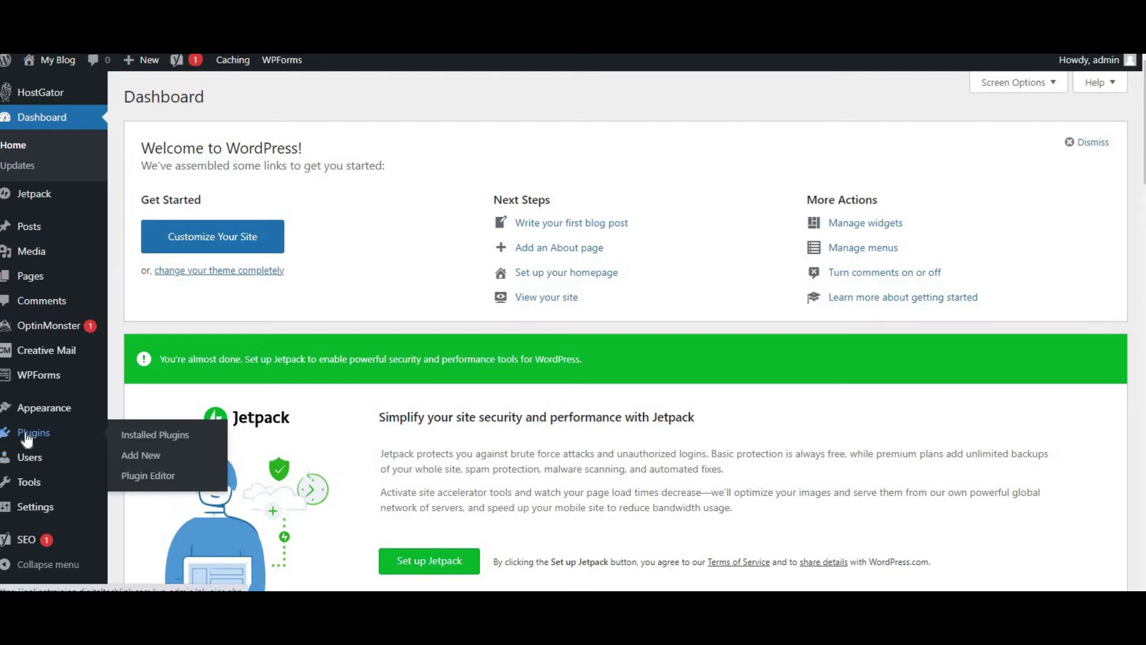
click(145, 454)
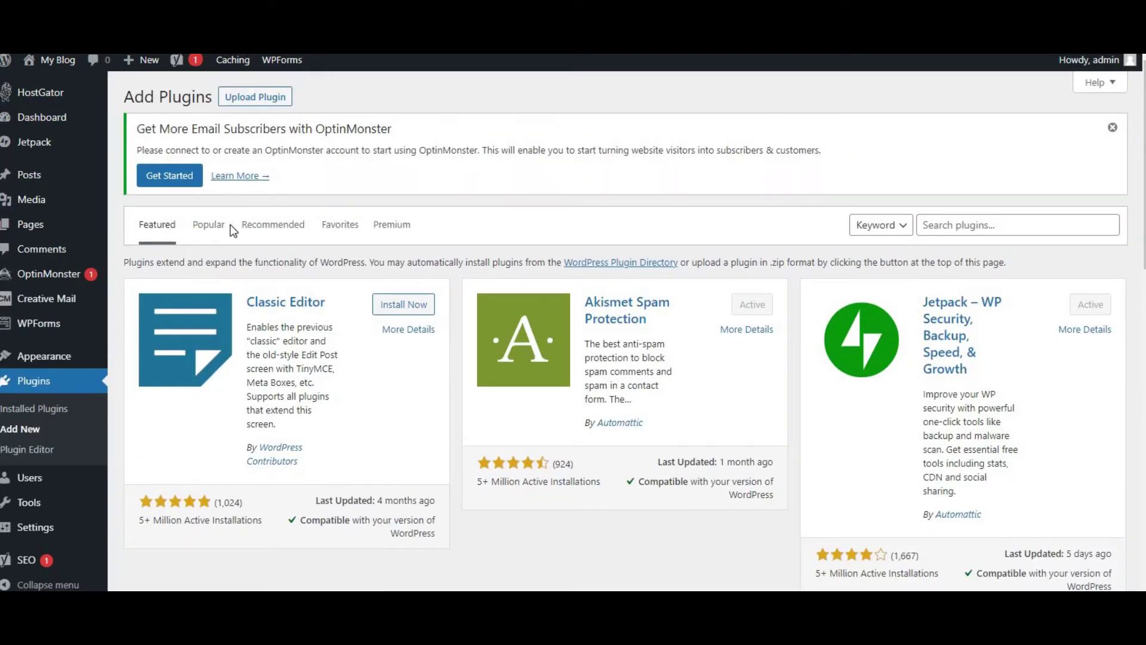
click(999, 225)
text(all)
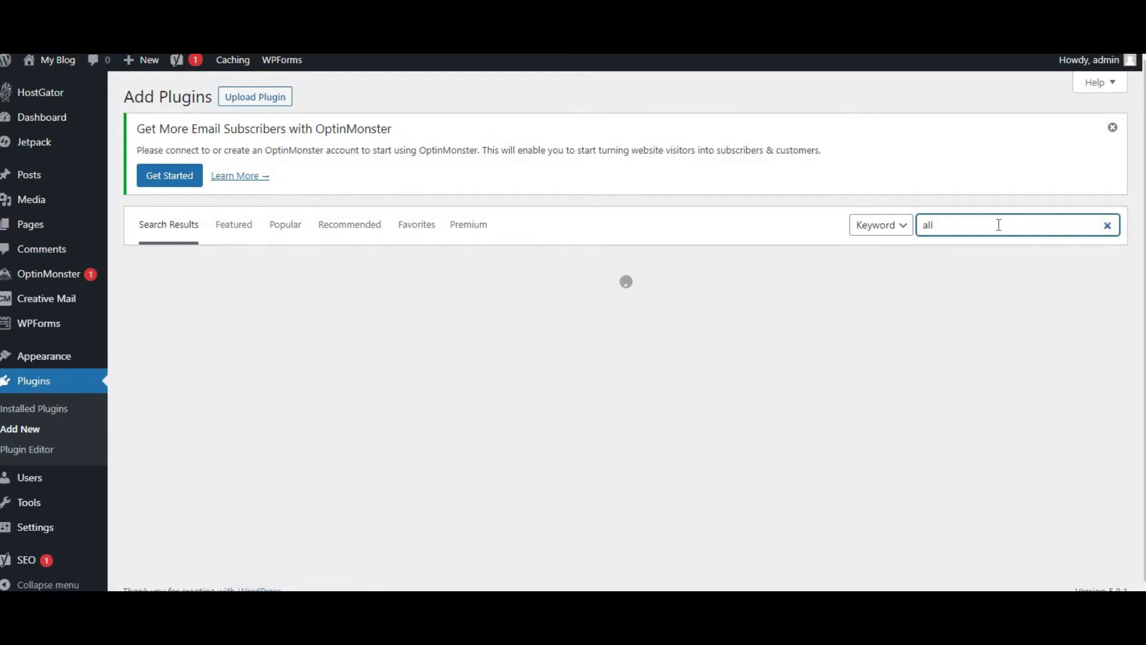
text( in one)
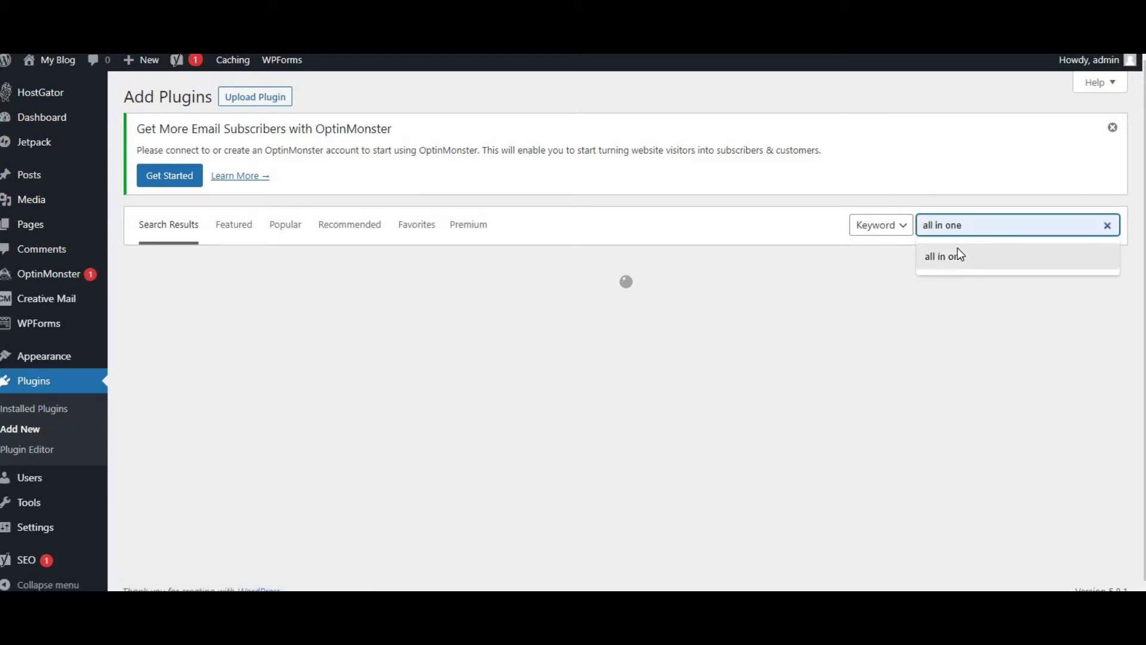
click(957, 251)
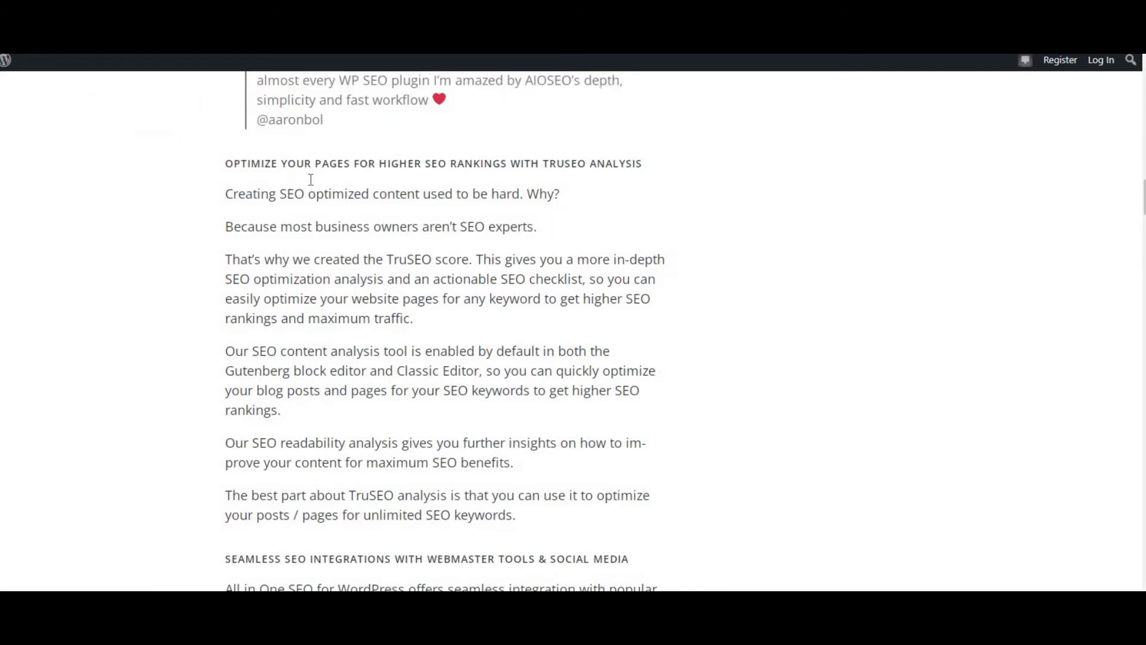
Return to the All in One SEO page on WordPress.org and download the plugin
scroll(311, 179, up, 10)
scroll(311, 179, up, 15)
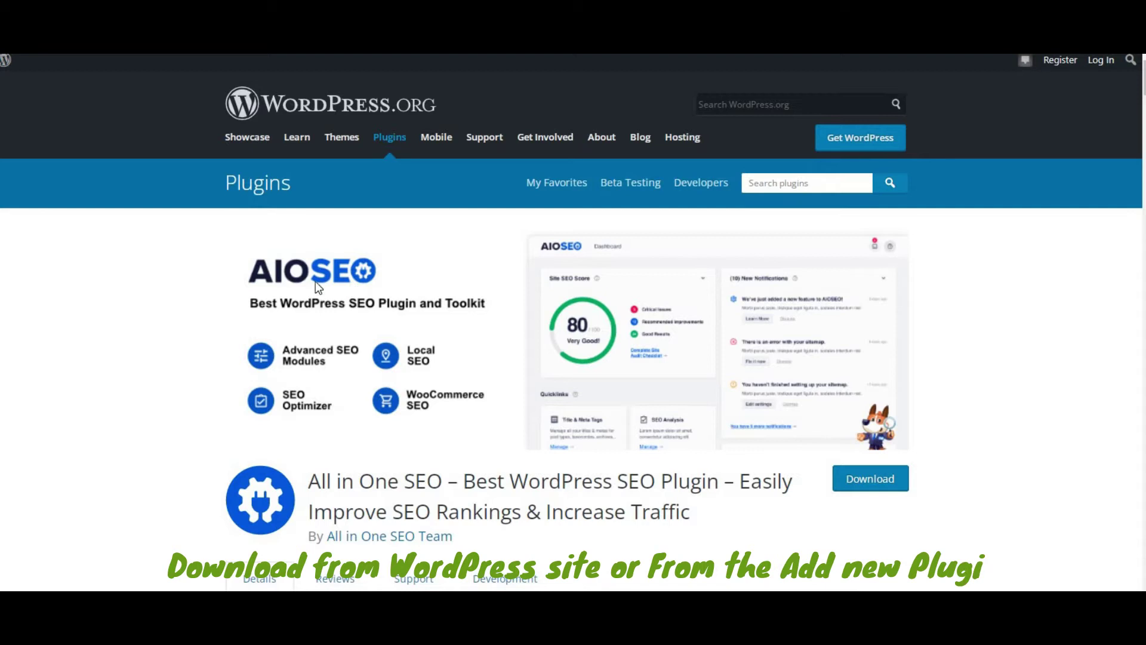
click(869, 484)
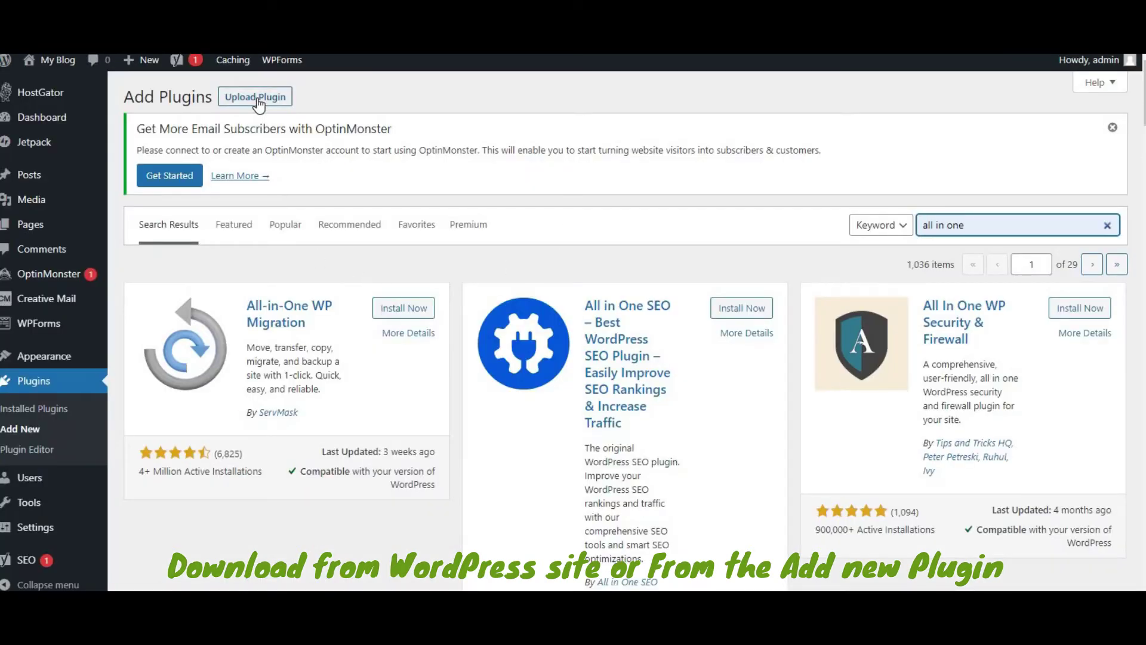
Install the plugin in WordPress by uploading all-in-one-seo-pack.4.1.4.4.zip, and activate it
click(257, 100)
click(548, 327)
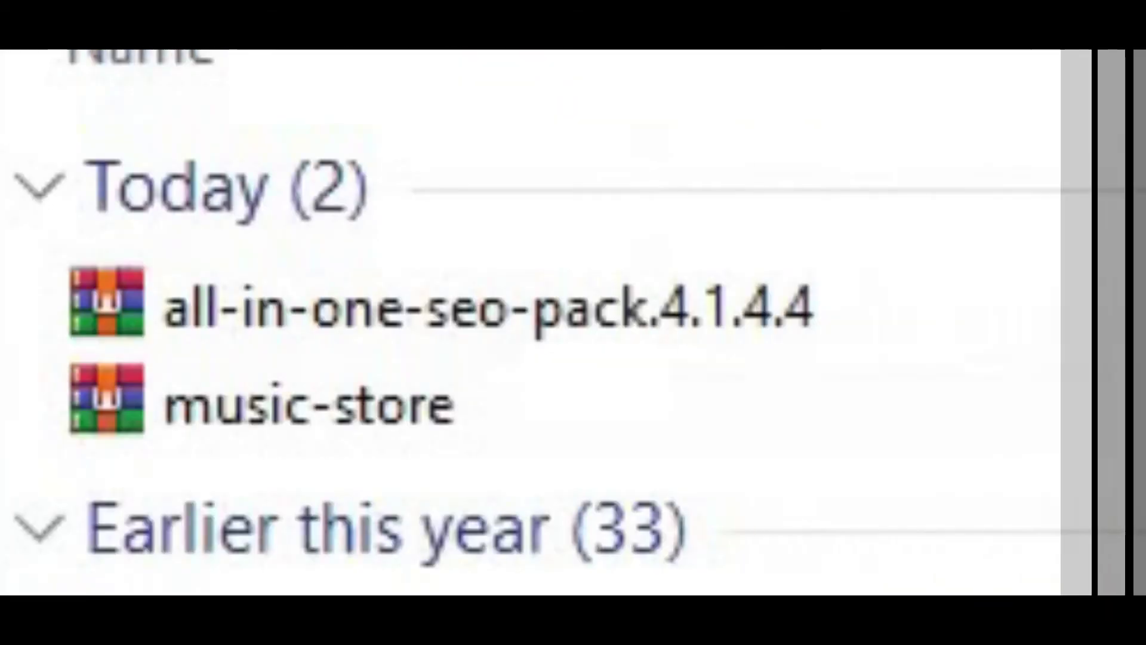
click(450, 310)
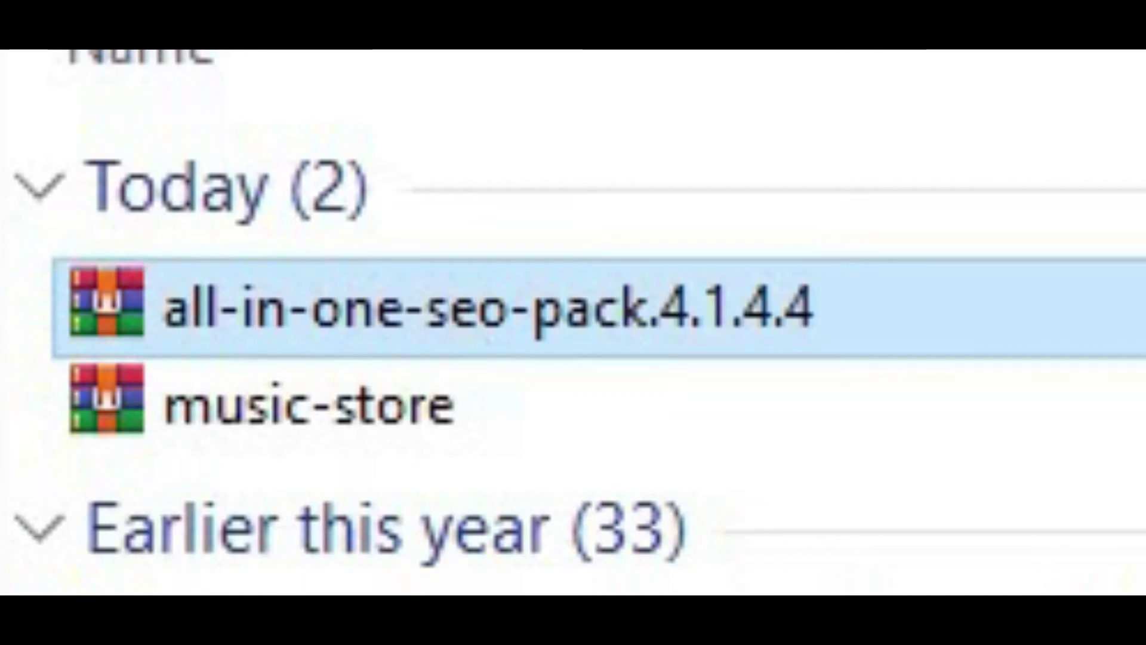
click(1005, 571)
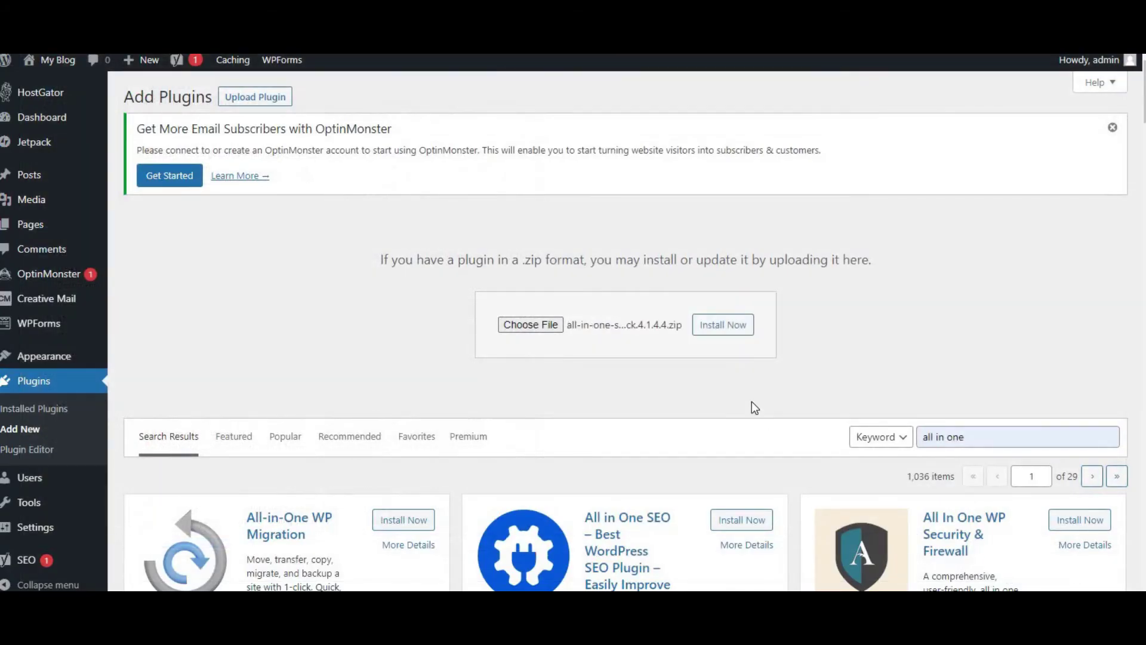
click(729, 332)
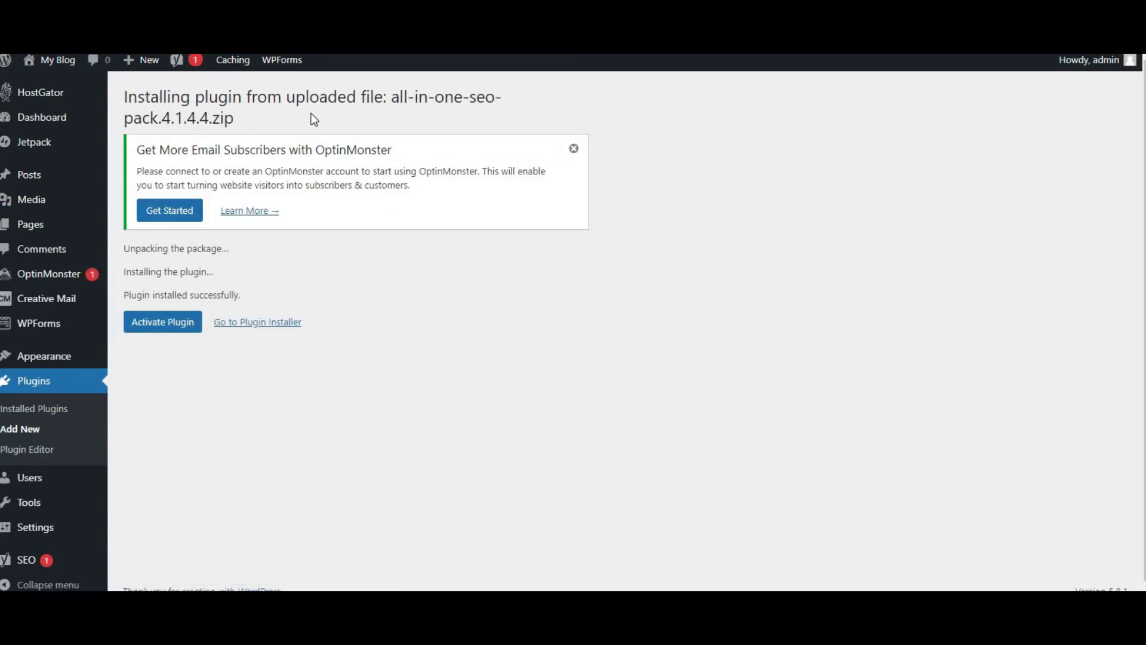
click(170, 327)
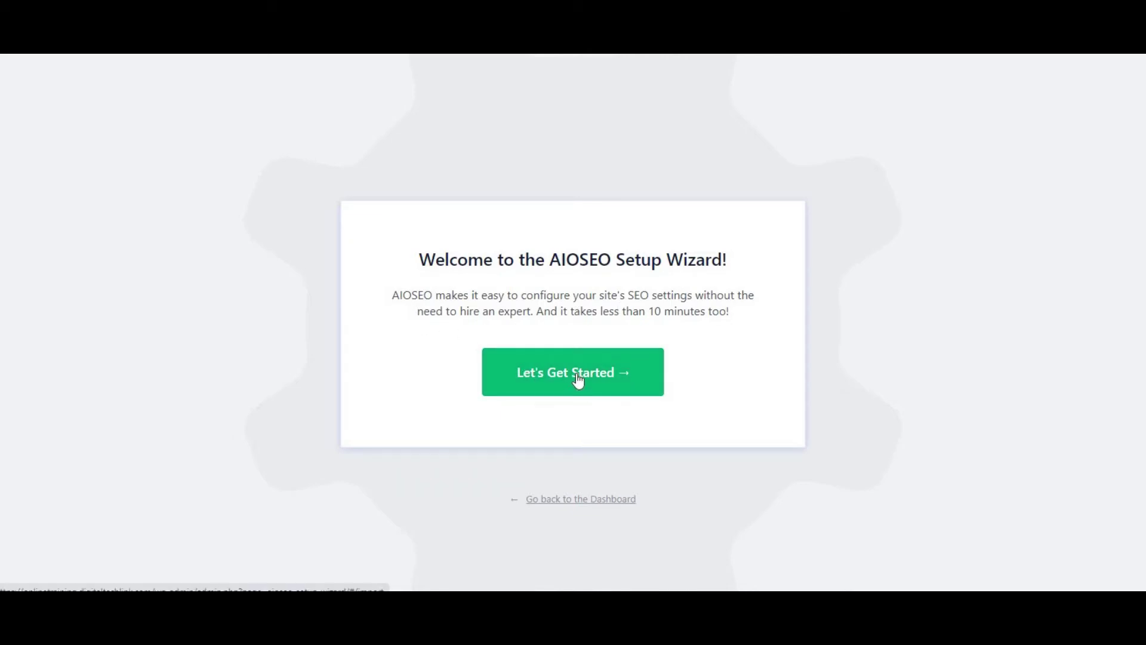
Leave the AIOSEO setup wizard for the dashboard and look over its site score, notifications and available settings pages
click(577, 509)
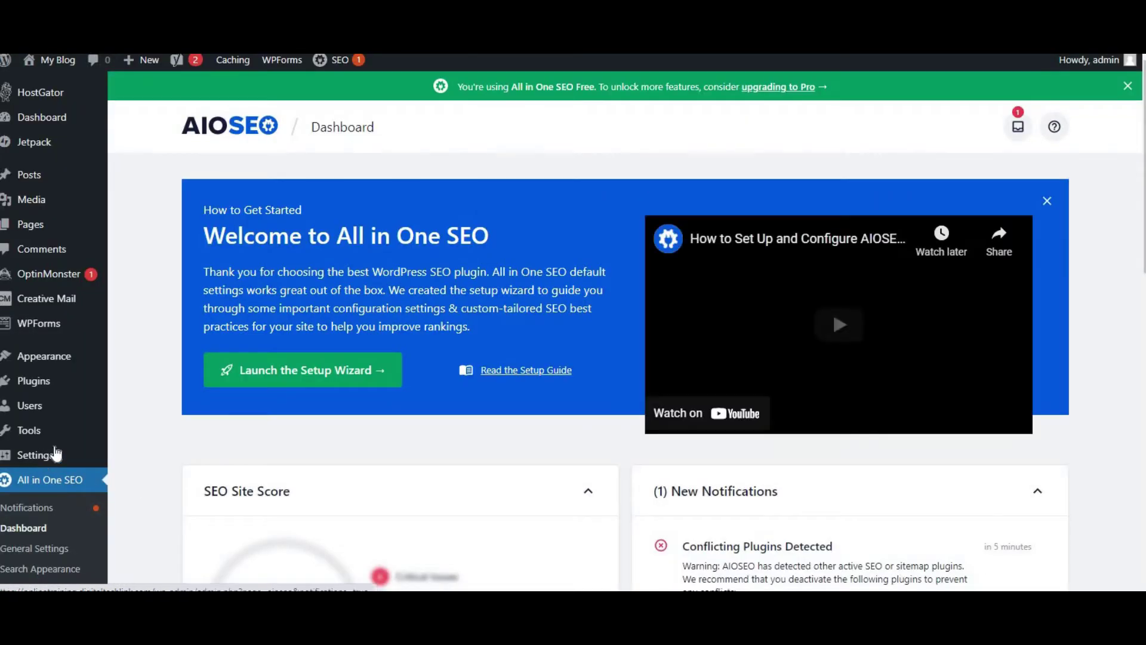
scroll(77, 460, down, 2)
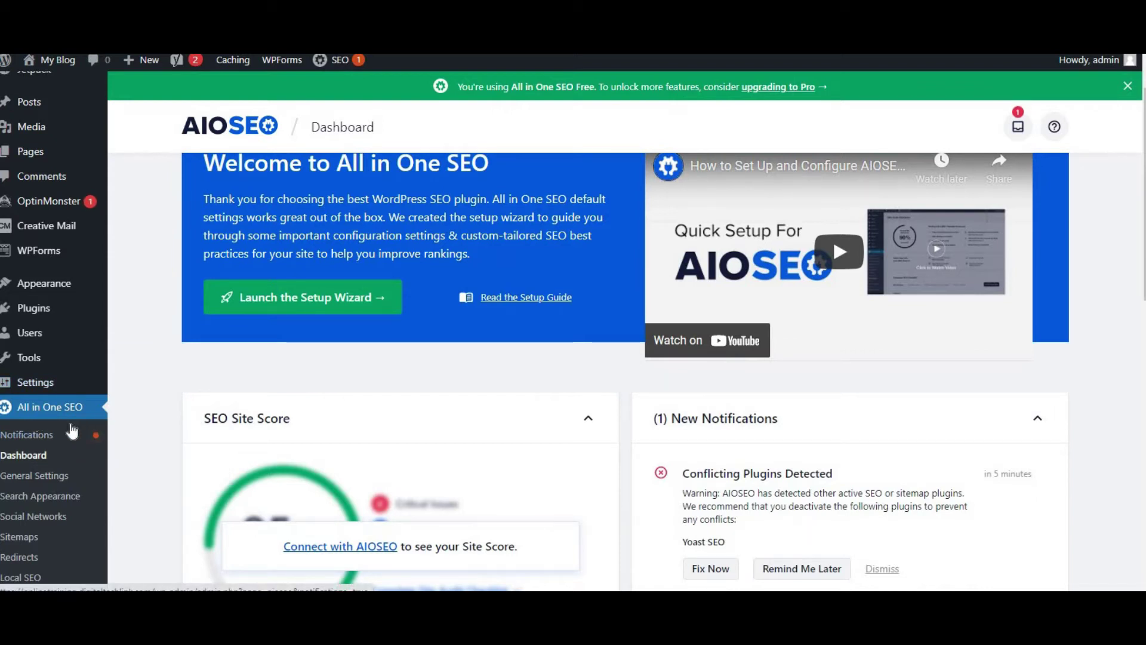
scroll(57, 418, down, 2)
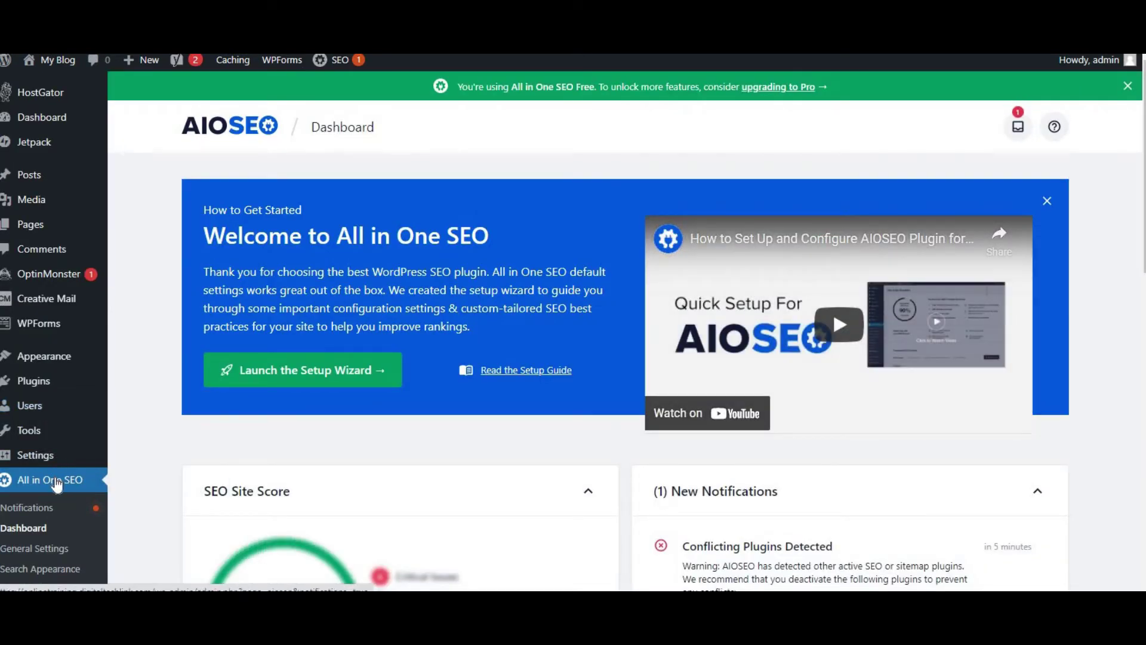
scroll(267, 438, down, 1)
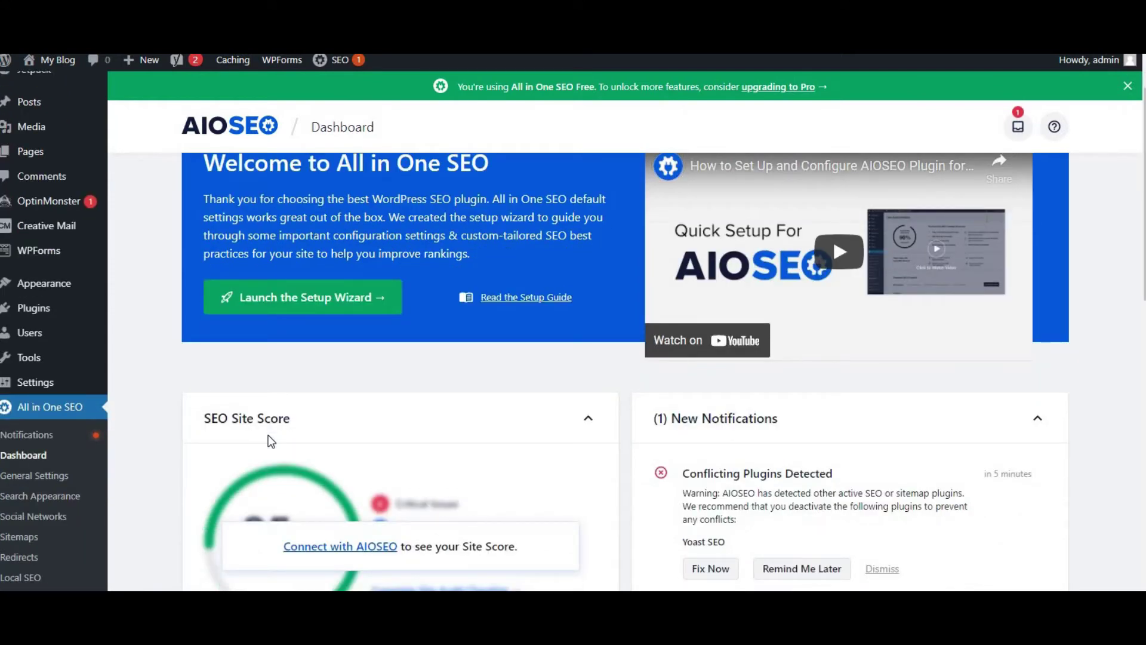
scroll(270, 439, down, 2)
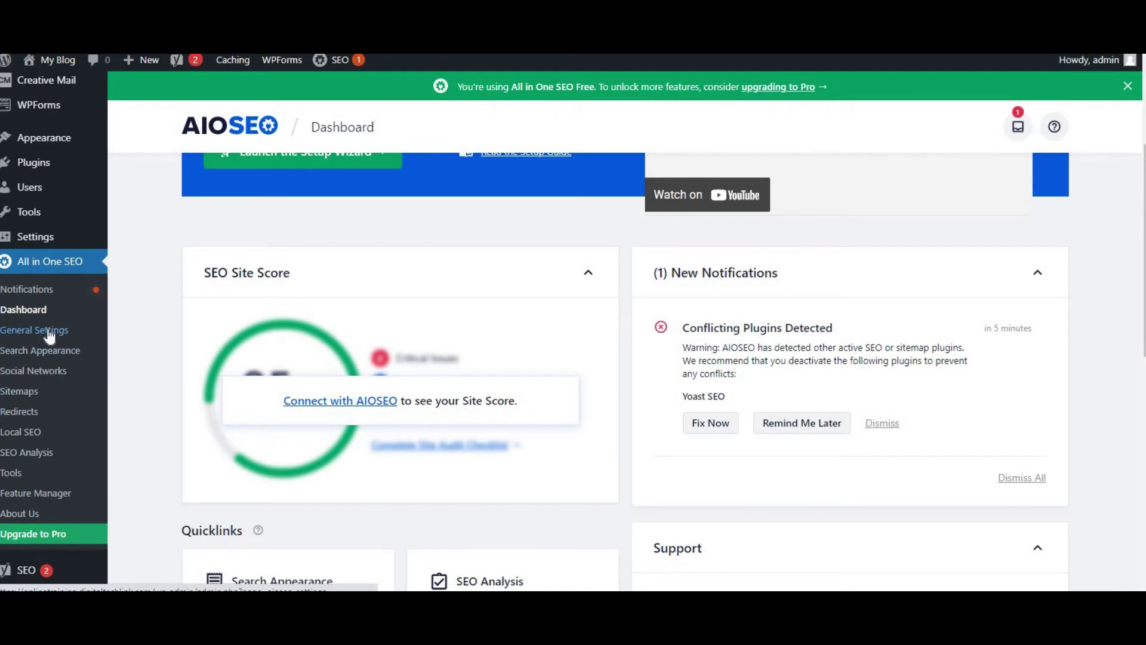
Open All in One SEO's General Settings and examine the License section with its license key field
click(50, 332)
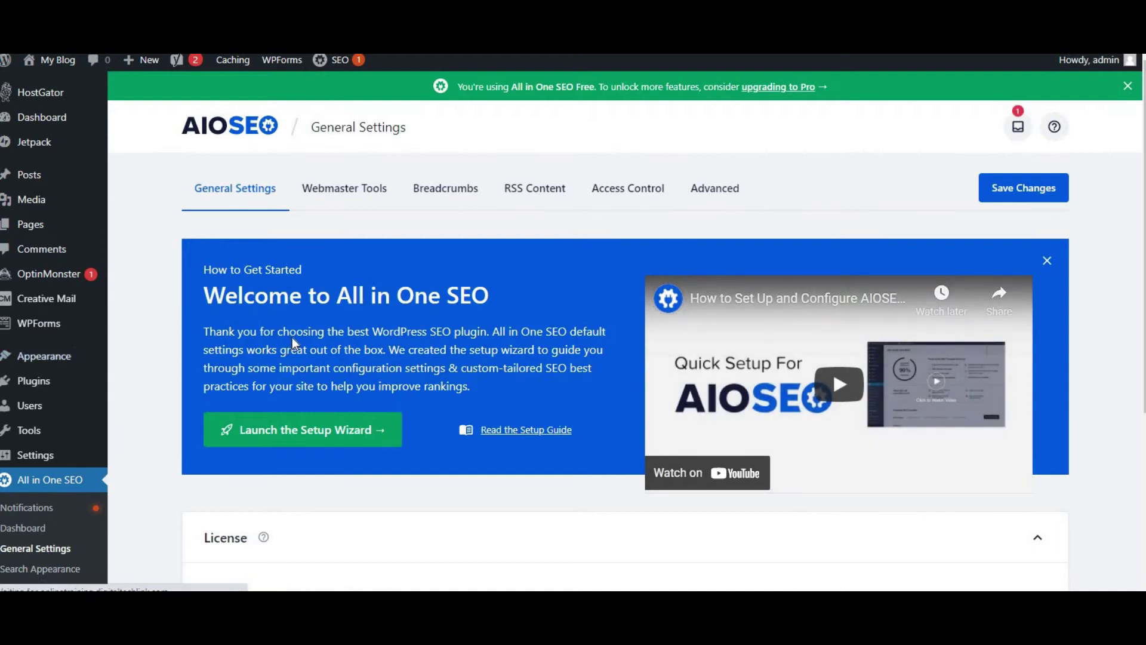
scroll(290, 339, down, 4)
scroll(294, 345, down, 1)
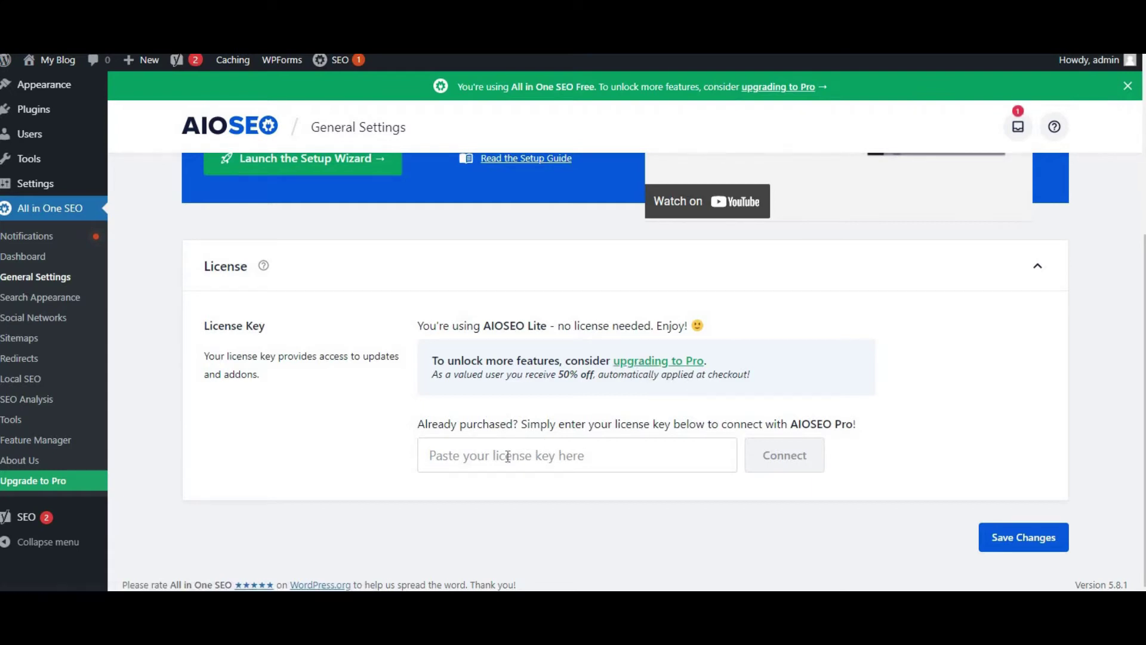
click(554, 458)
click(324, 400)
Open the Search Appearance settings and review the Title Separator, Home Page and Knowledge Graph sections
click(31, 298)
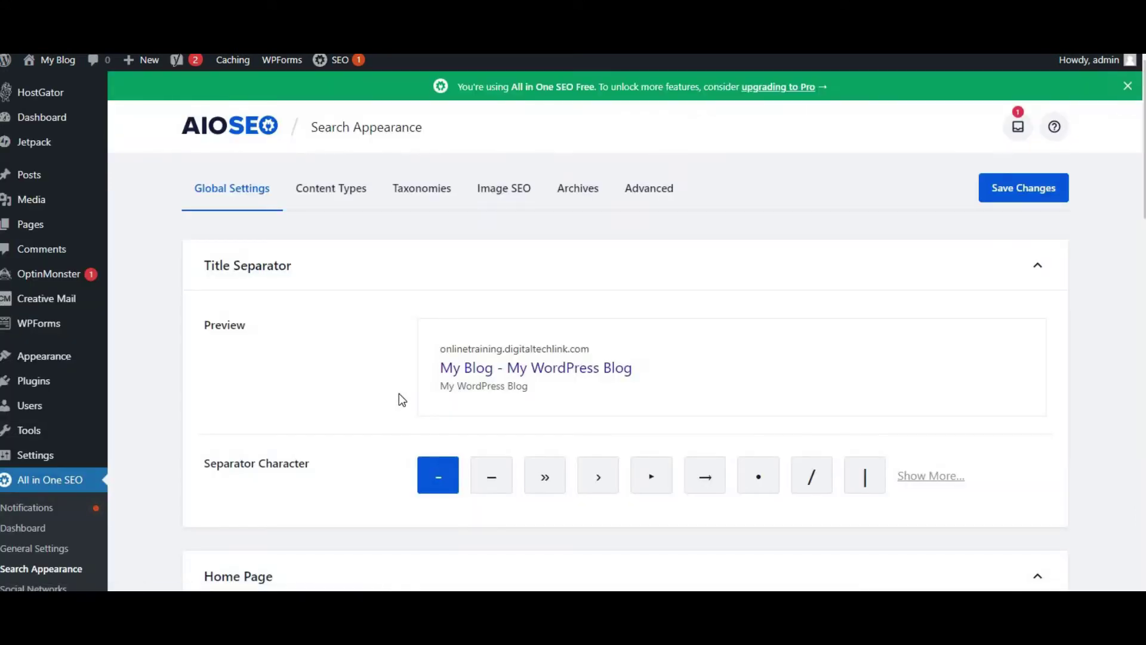
scroll(398, 394, down, 2)
scroll(399, 394, down, 6)
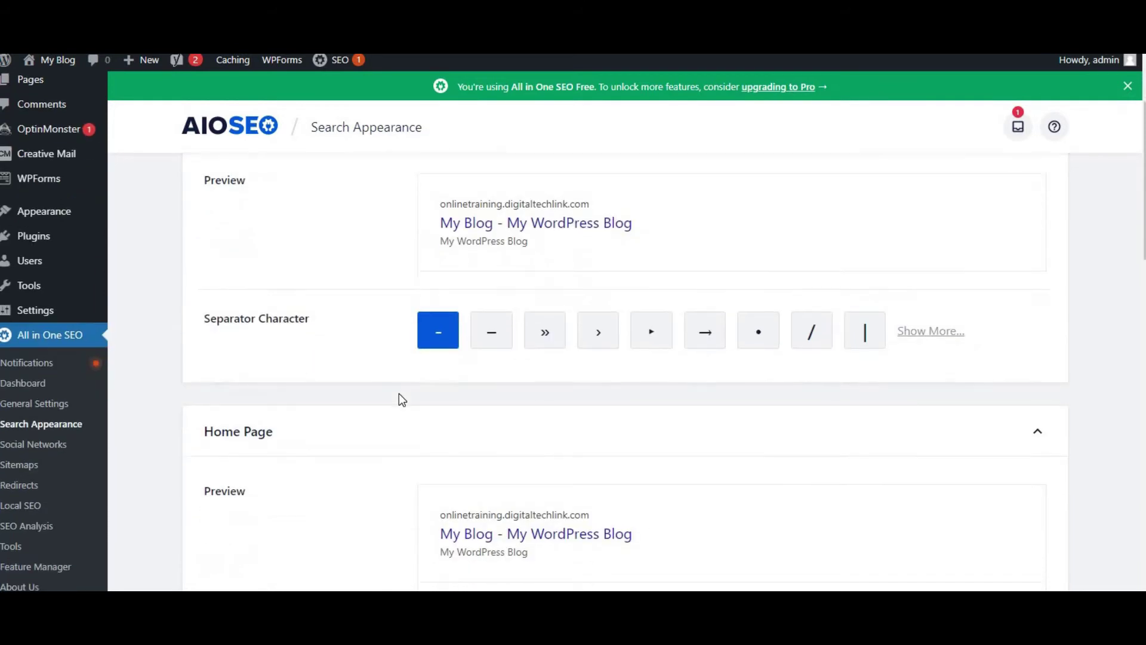
scroll(400, 395, down, 3)
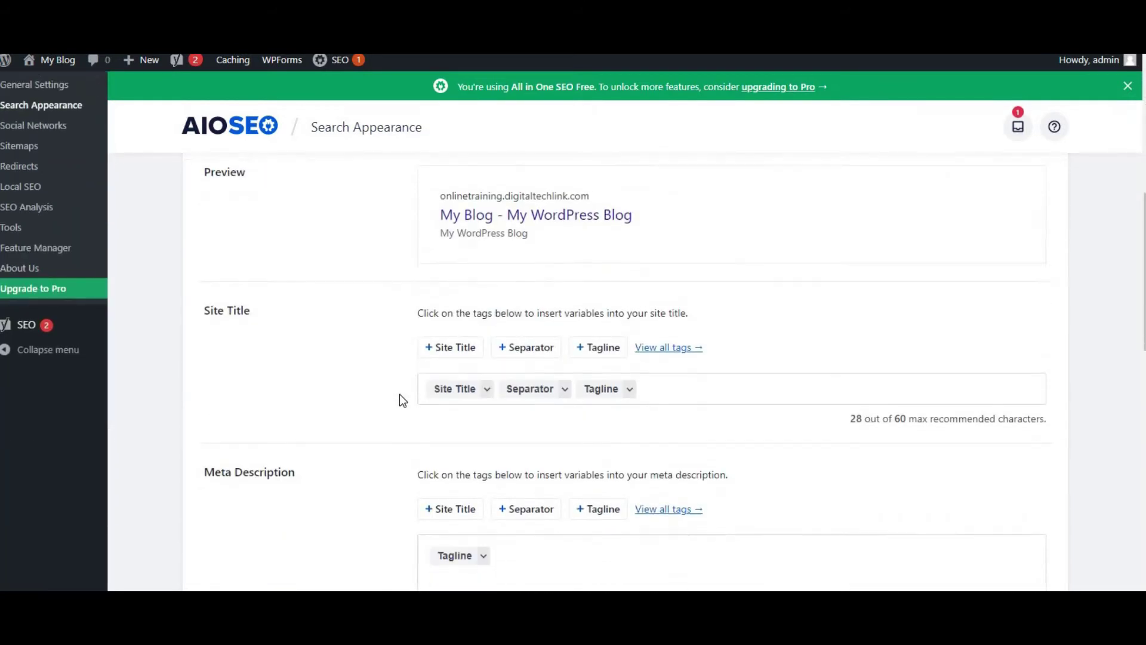
scroll(399, 395, down, 4)
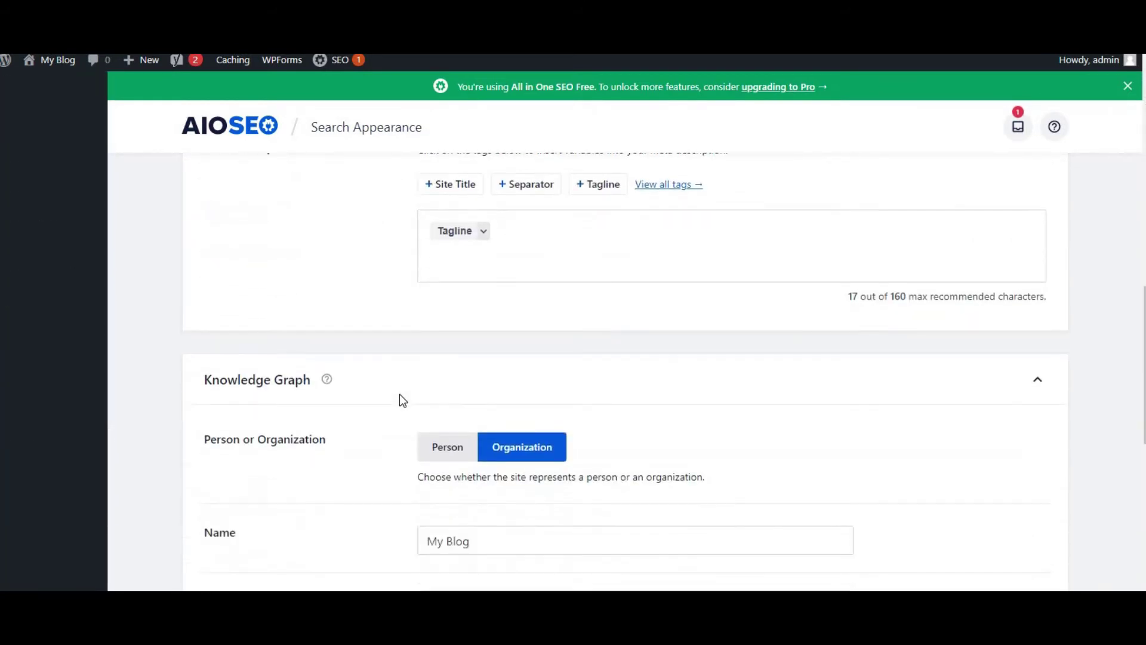
scroll(399, 395, up, 2)
scroll(399, 395, up, 6)
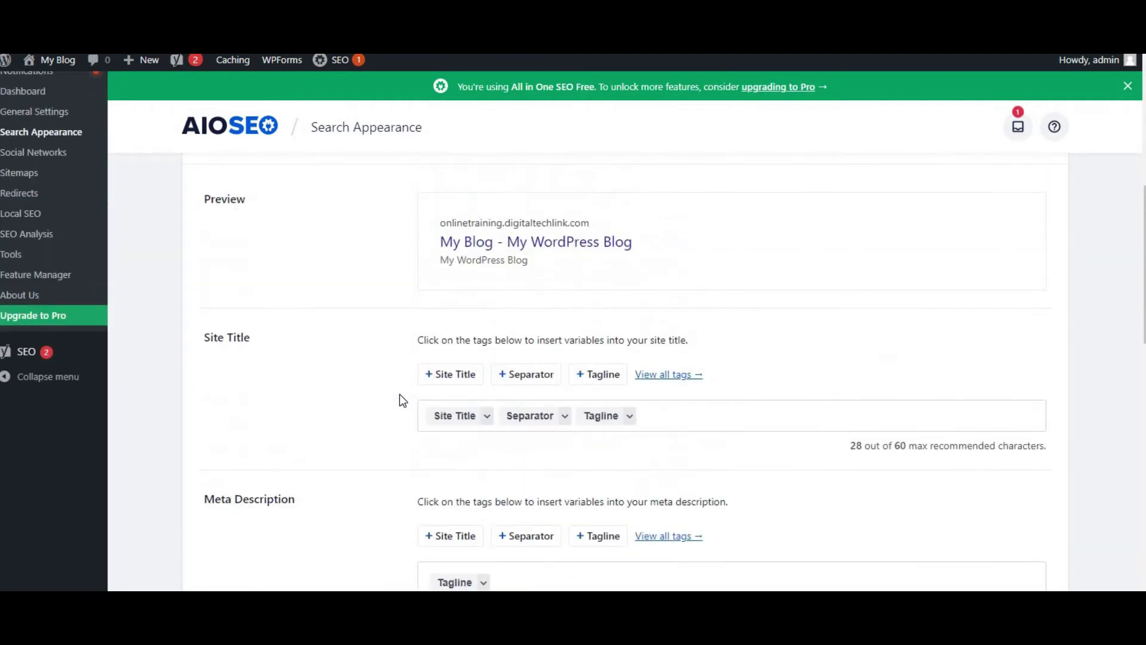
scroll(399, 394, up, 3)
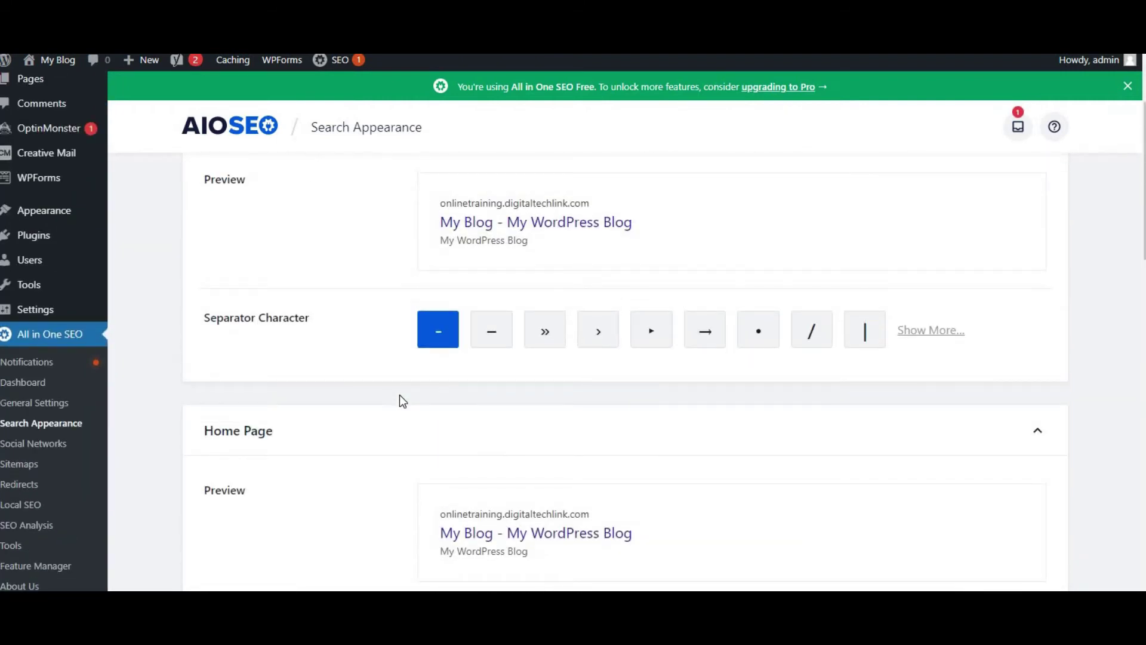
scroll(399, 395, up, 1)
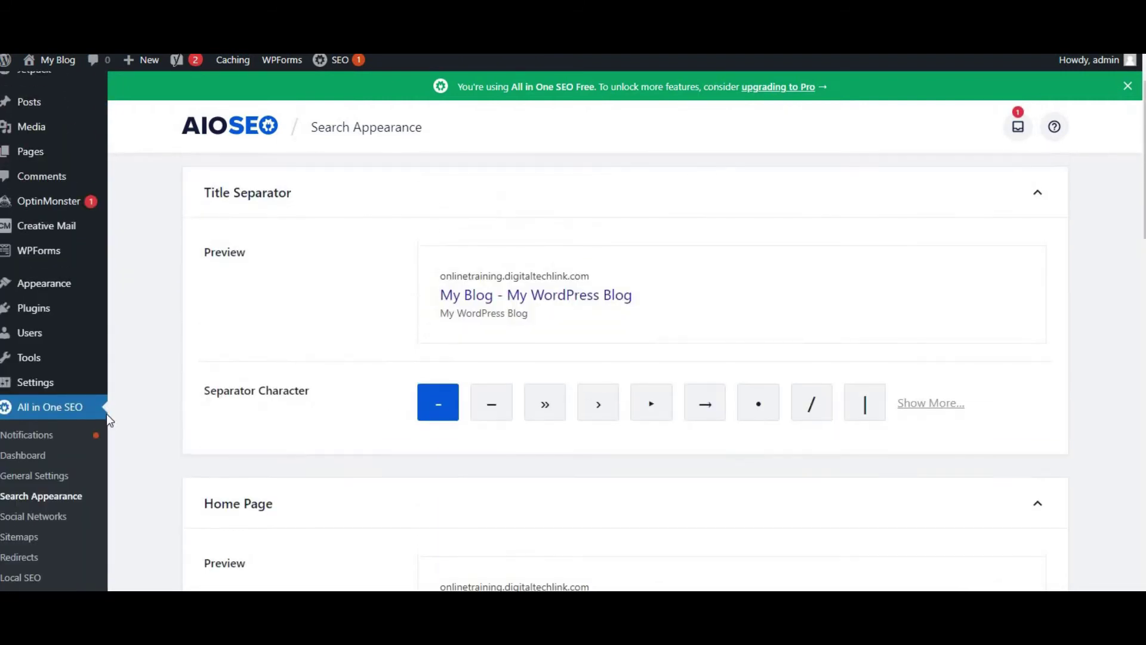
Open the All in One SEO dashboard, launch its setup wizard and start the first step
click(42, 412)
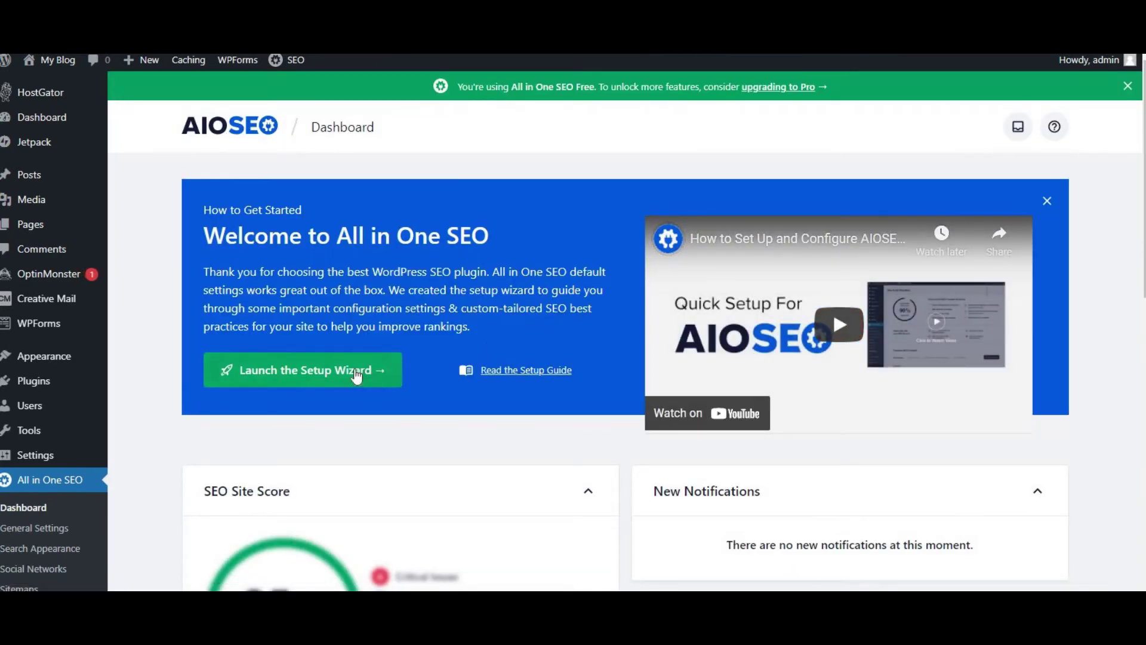
click(306, 384)
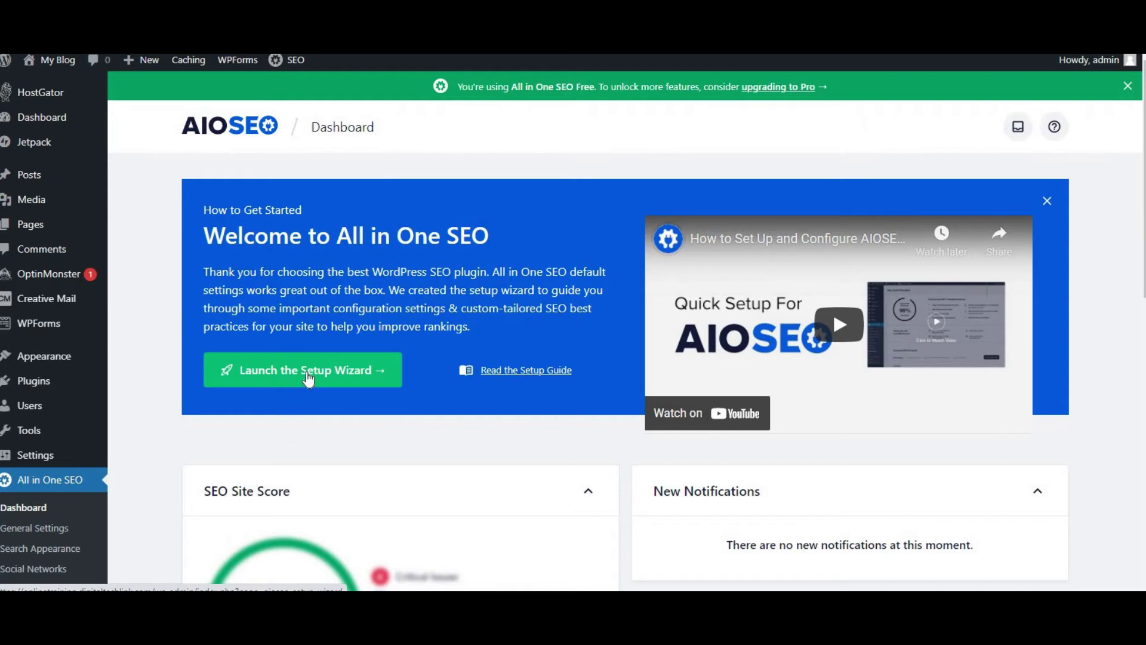
click(309, 379)
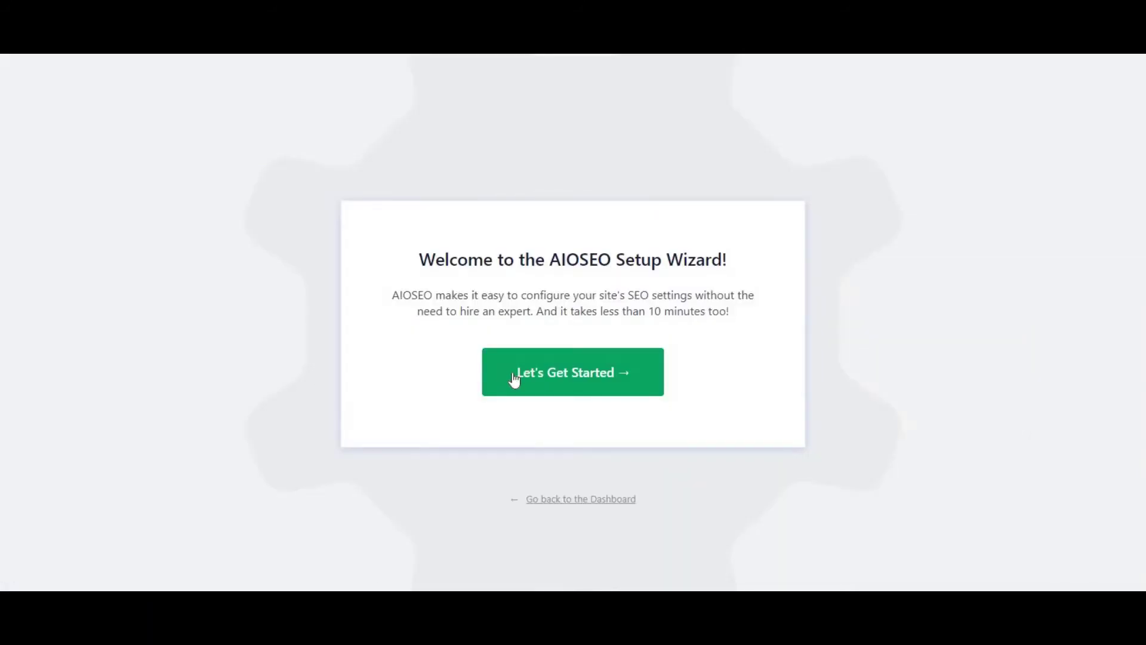
click(569, 374)
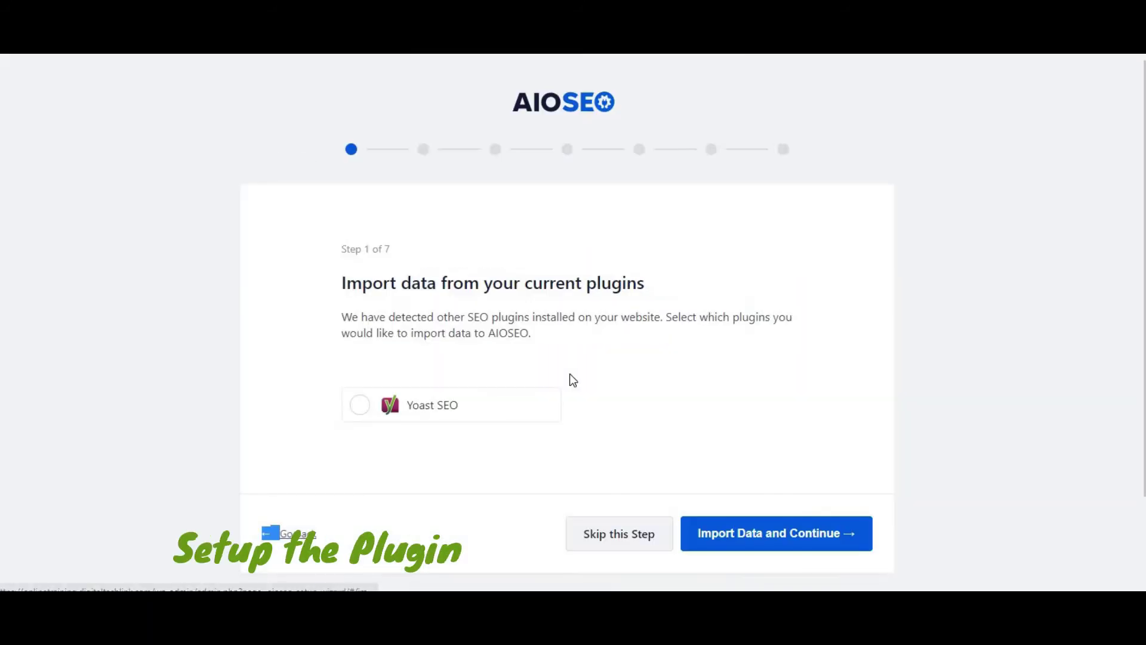
Select Yoast SEO as the plugin to import data from, import it and continue in the wizard
scroll(569, 374, down, 1)
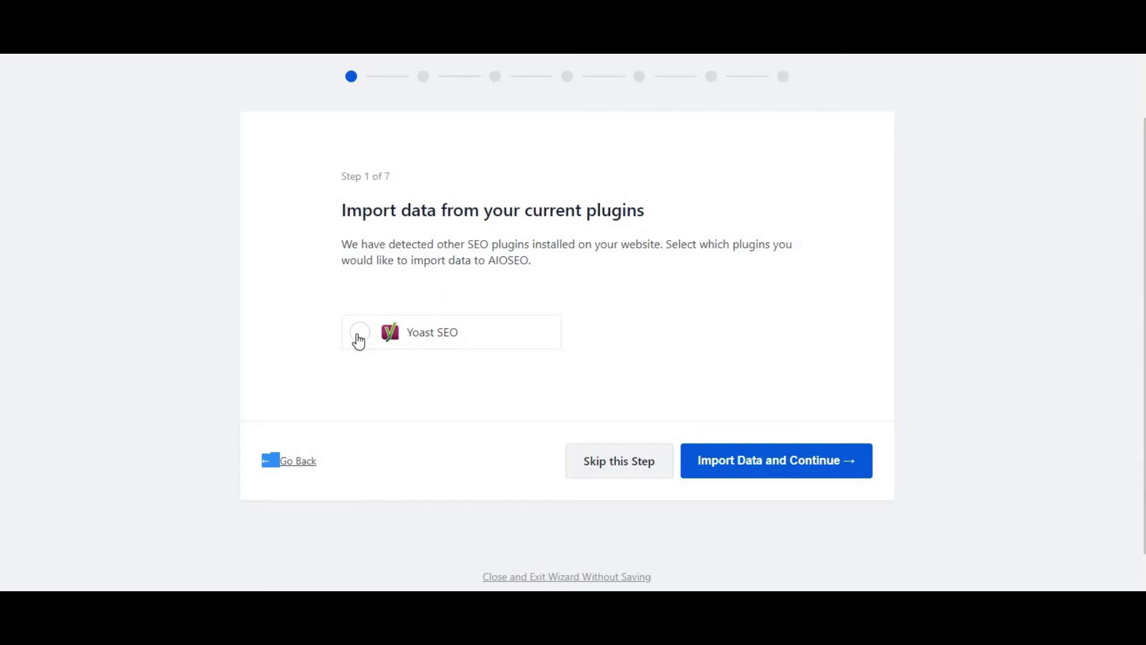
click(359, 339)
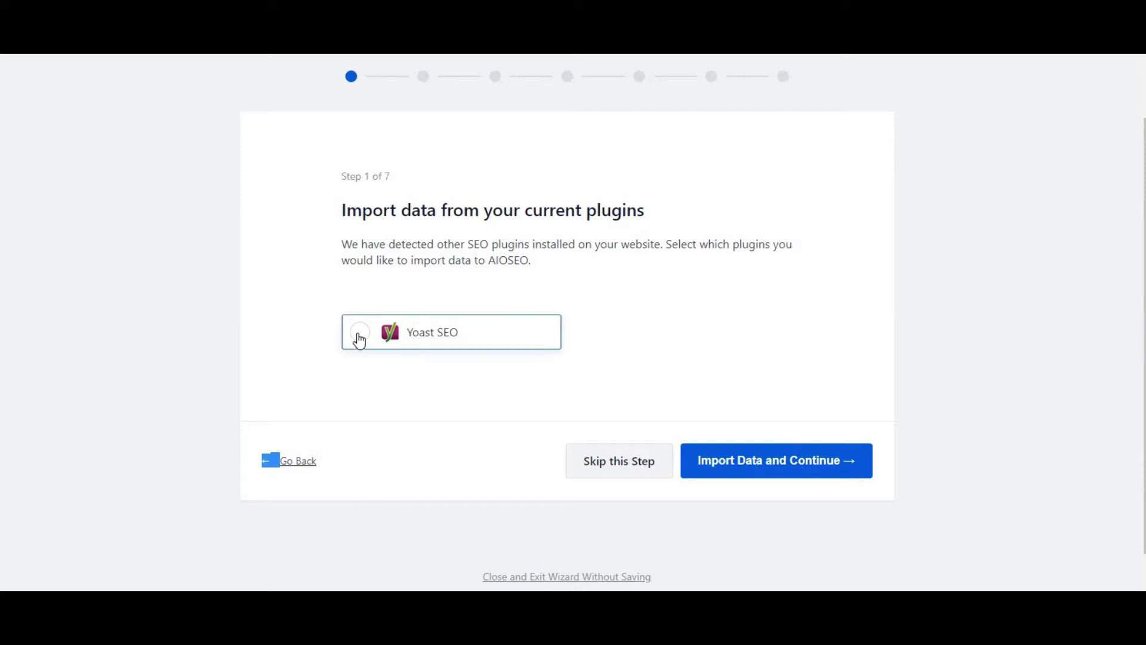
click(747, 467)
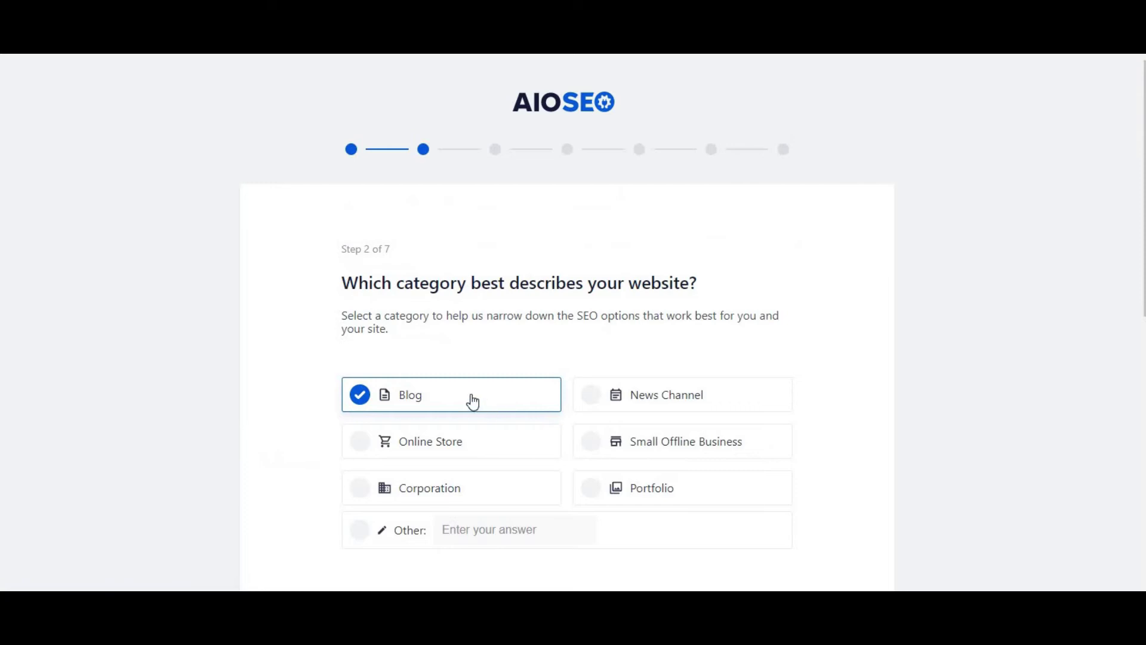
Try Online Store, Corporation and Other as the website category, and switch back to Blog
scroll(489, 363, down, 1)
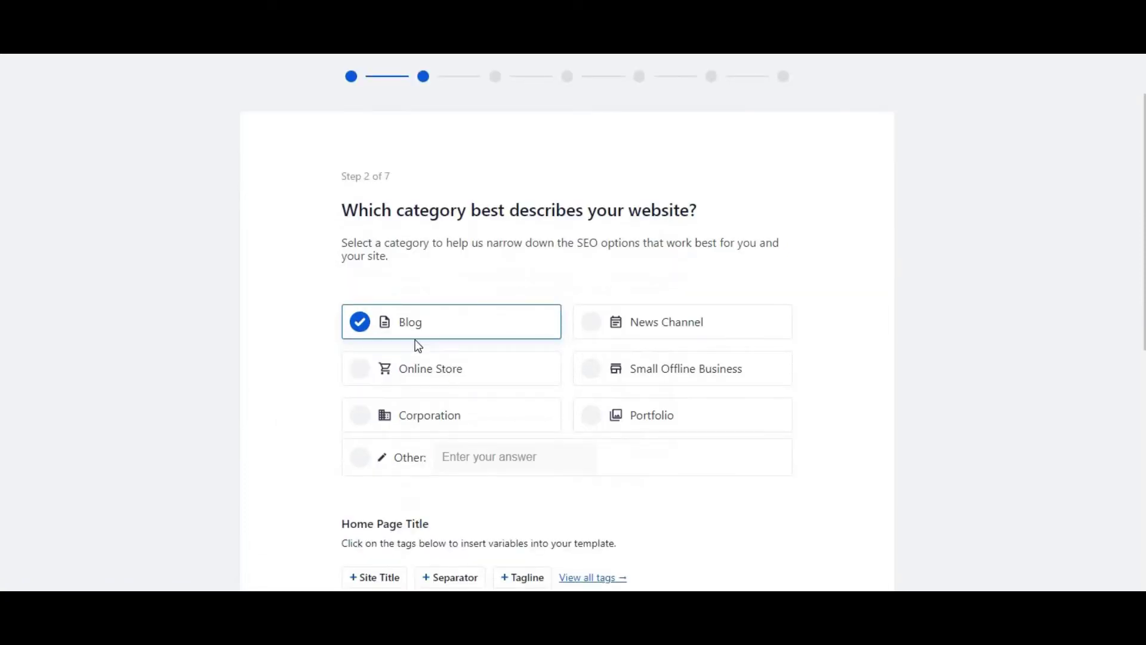
click(361, 372)
click(356, 416)
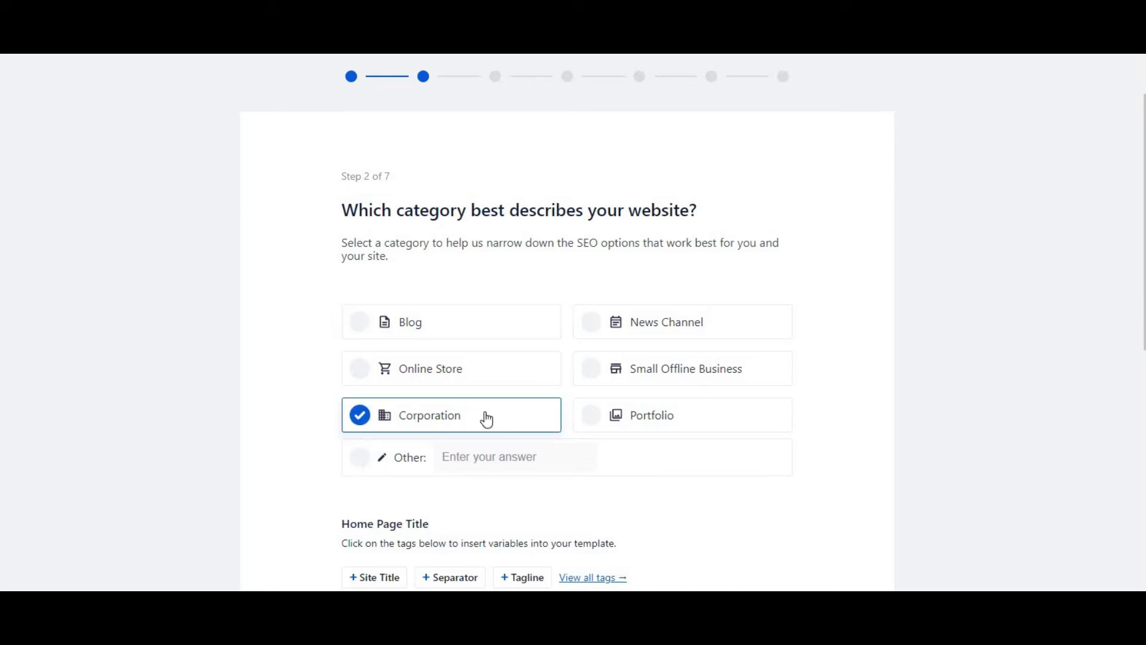
click(478, 457)
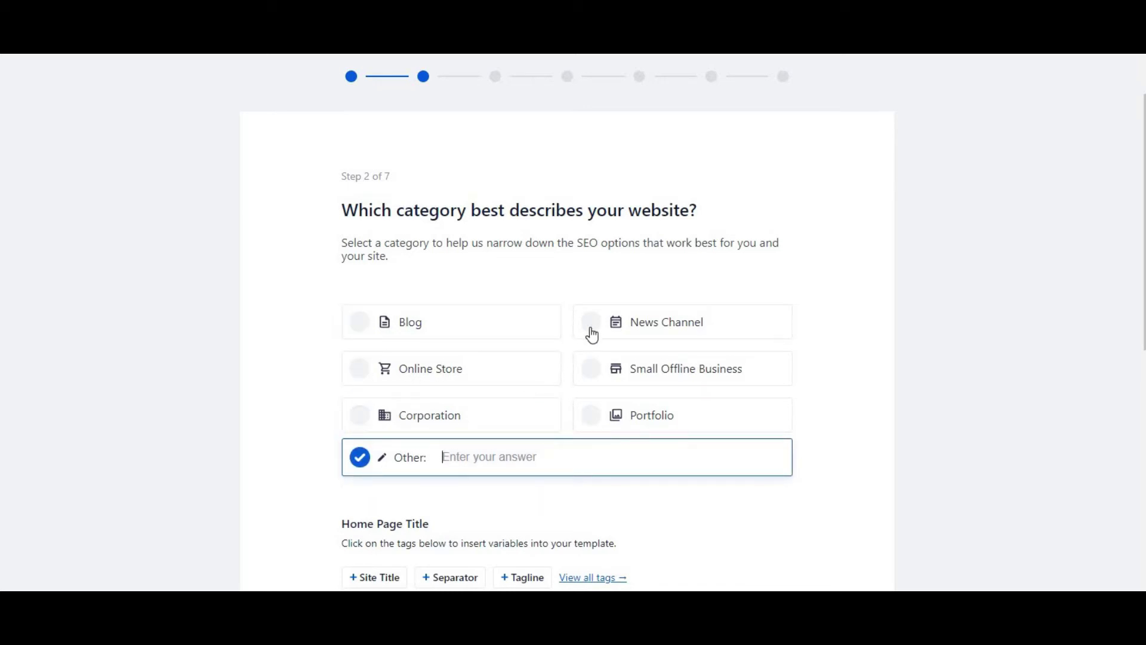
click(366, 330)
Browse the tags that can replace Site Title in the Home Page Title, and close the list without changing it
scroll(441, 340, down, 4)
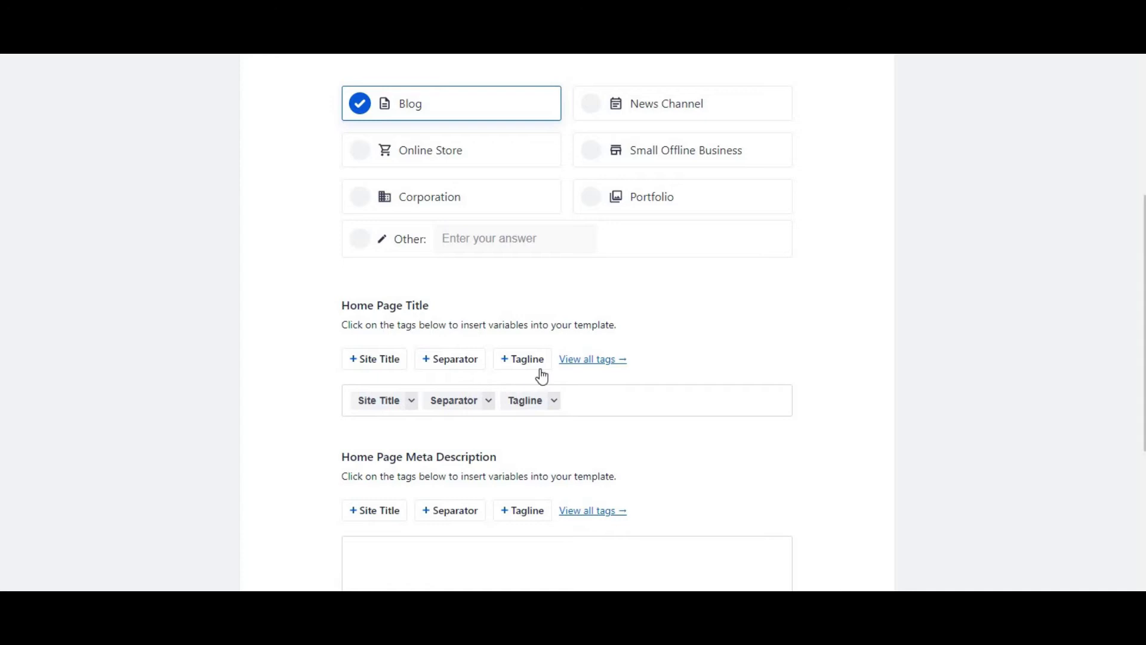
click(411, 402)
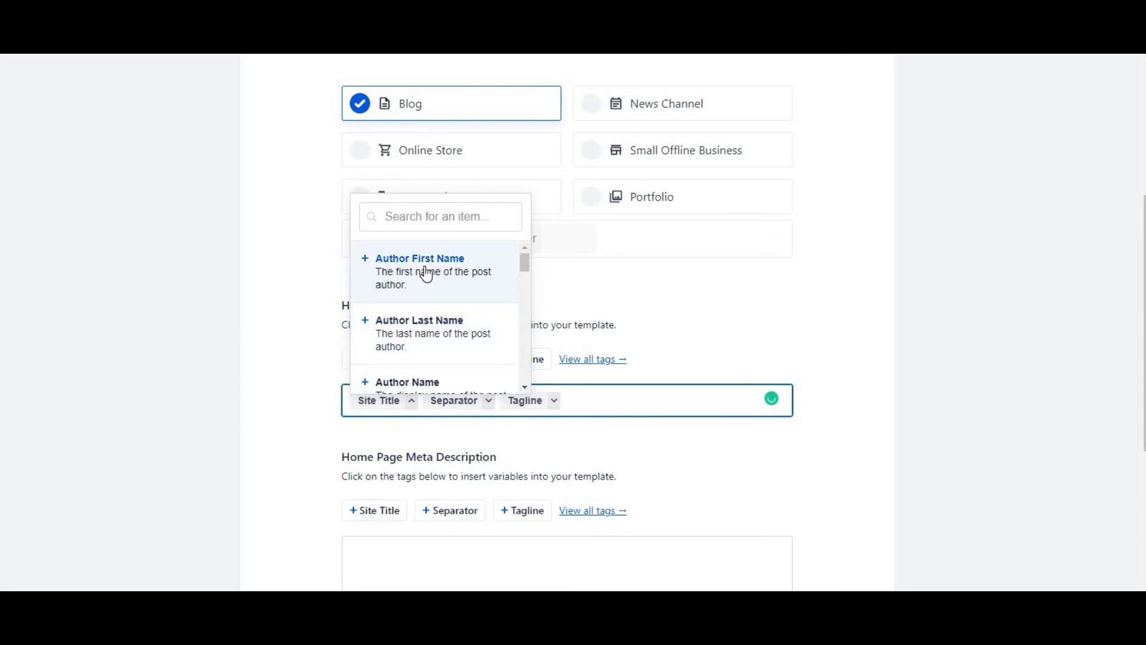
scroll(426, 275, down, 1)
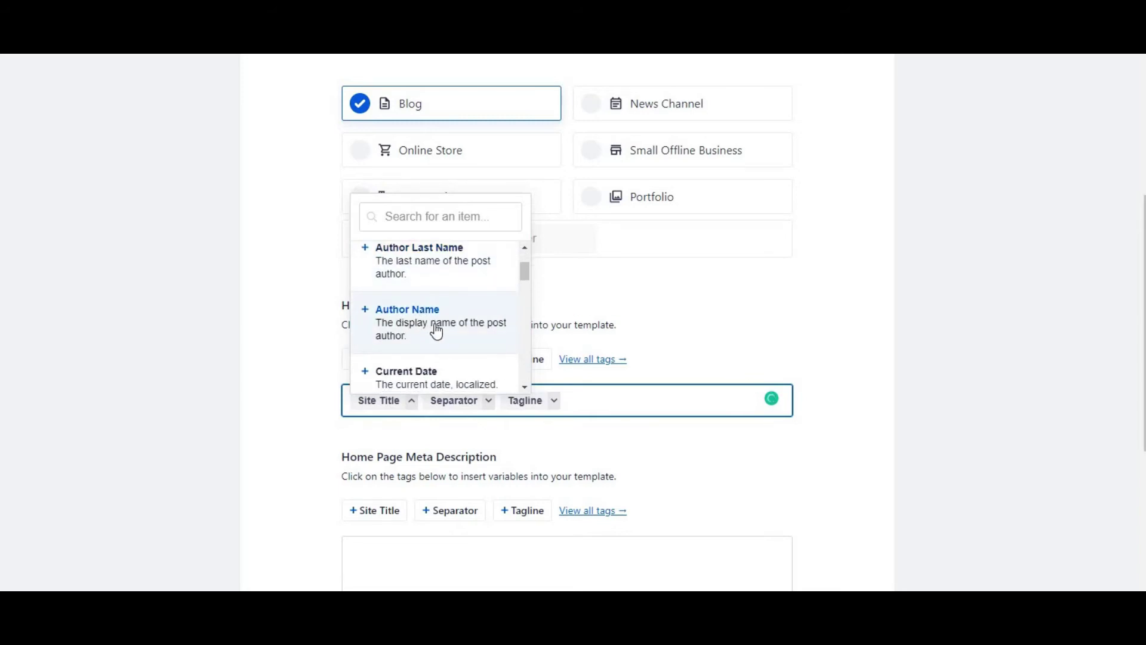
scroll(438, 332, down, 1)
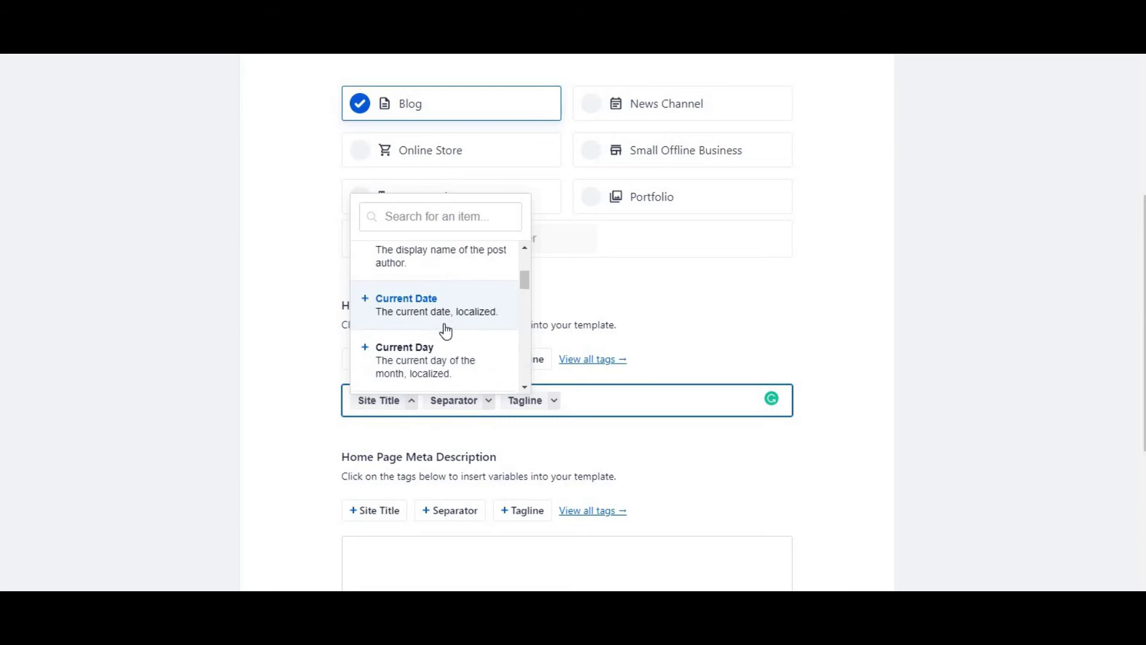
scroll(445, 331, down, 1)
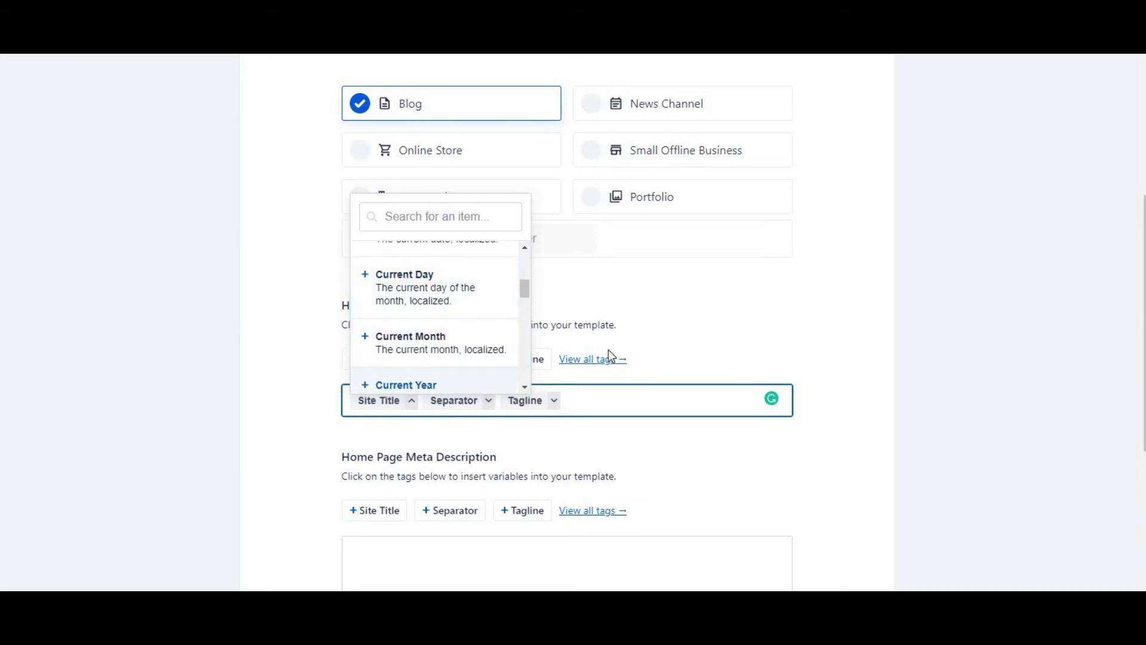
click(713, 313)
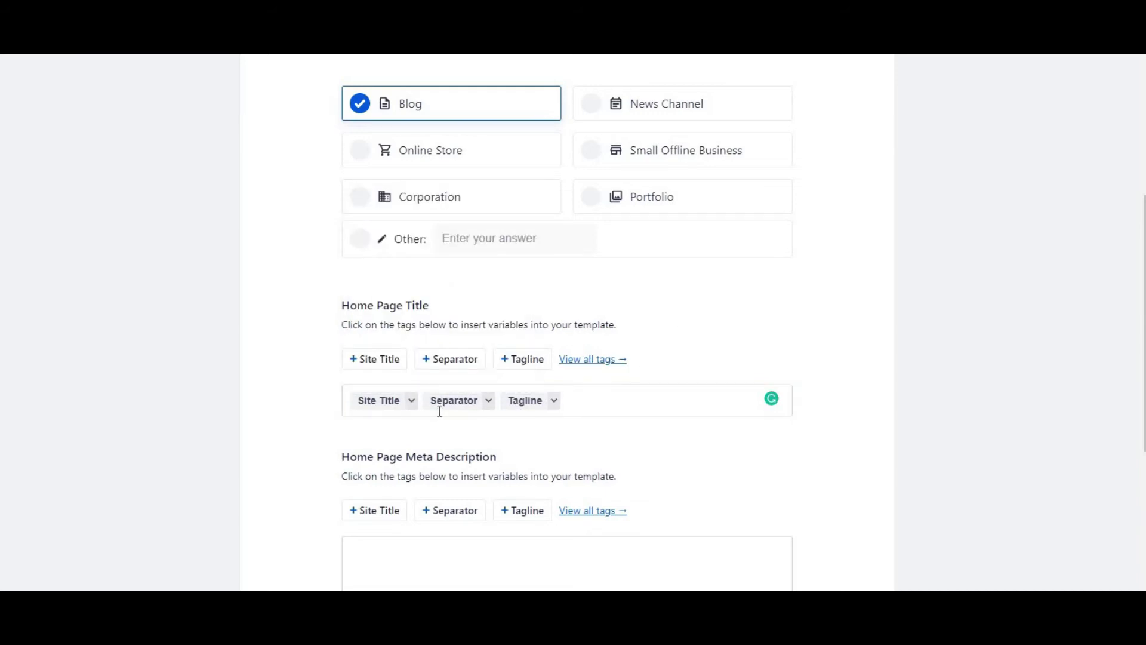
Insert the Current Year tag after Site Title in the Home Page Title
click(595, 359)
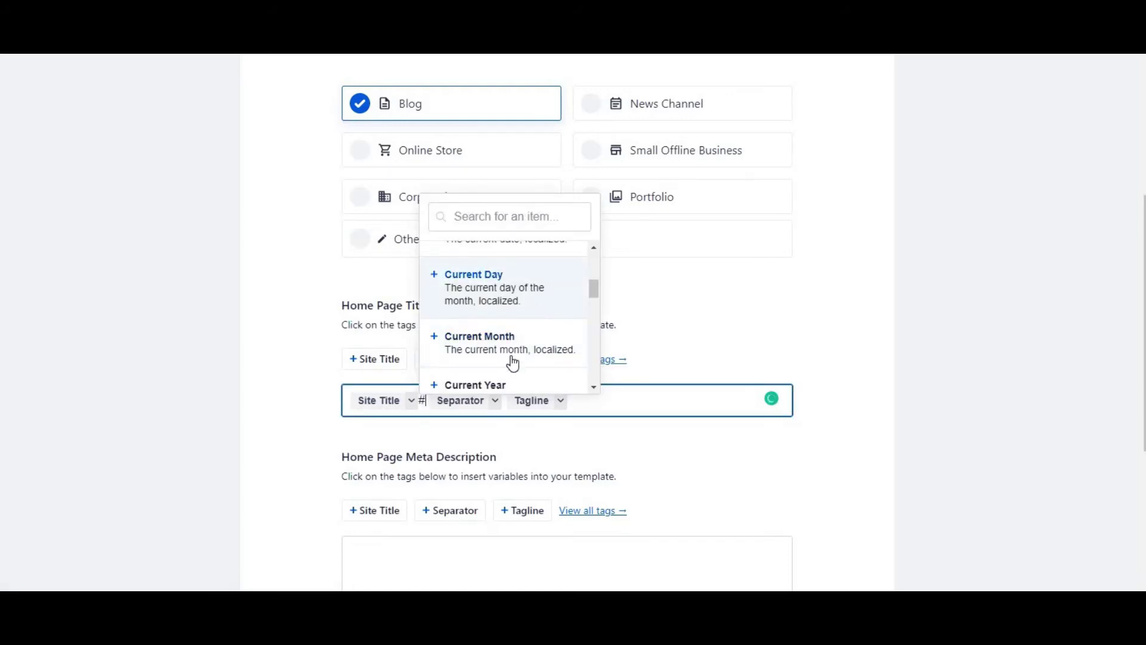
click(495, 381)
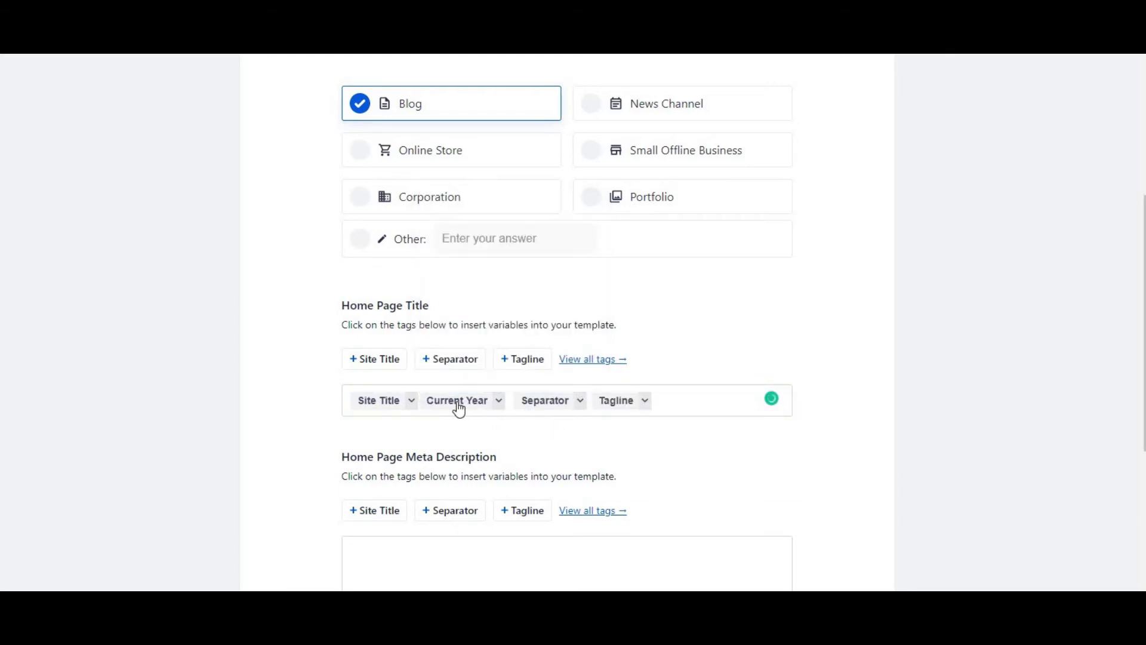
drag(468, 403, 480, 404)
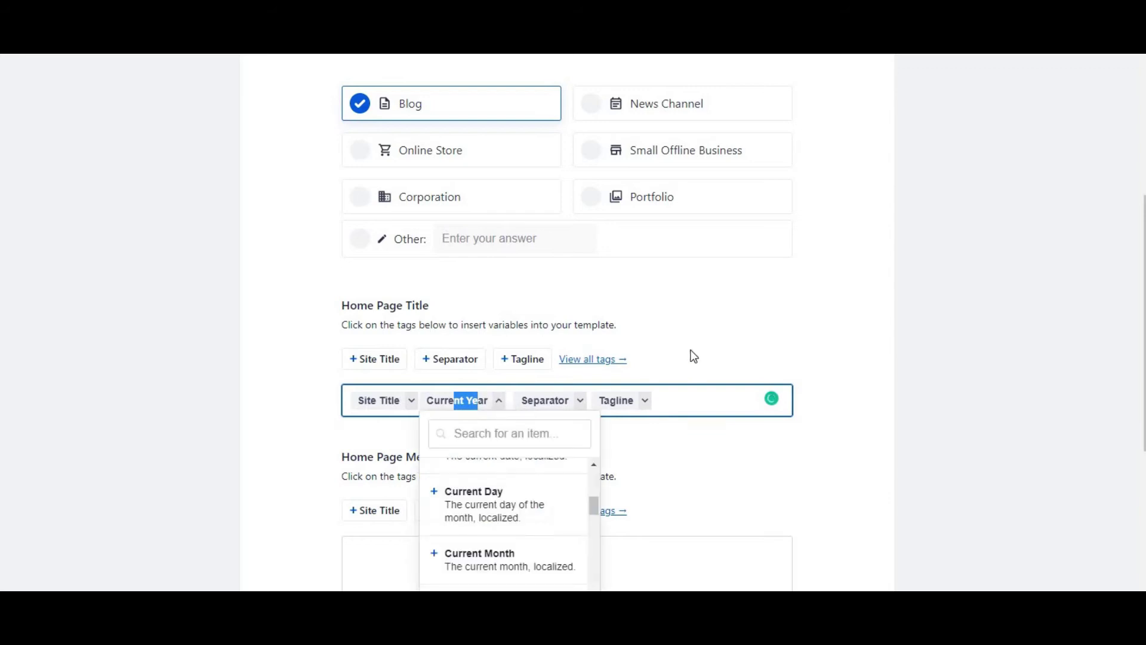
click(726, 331)
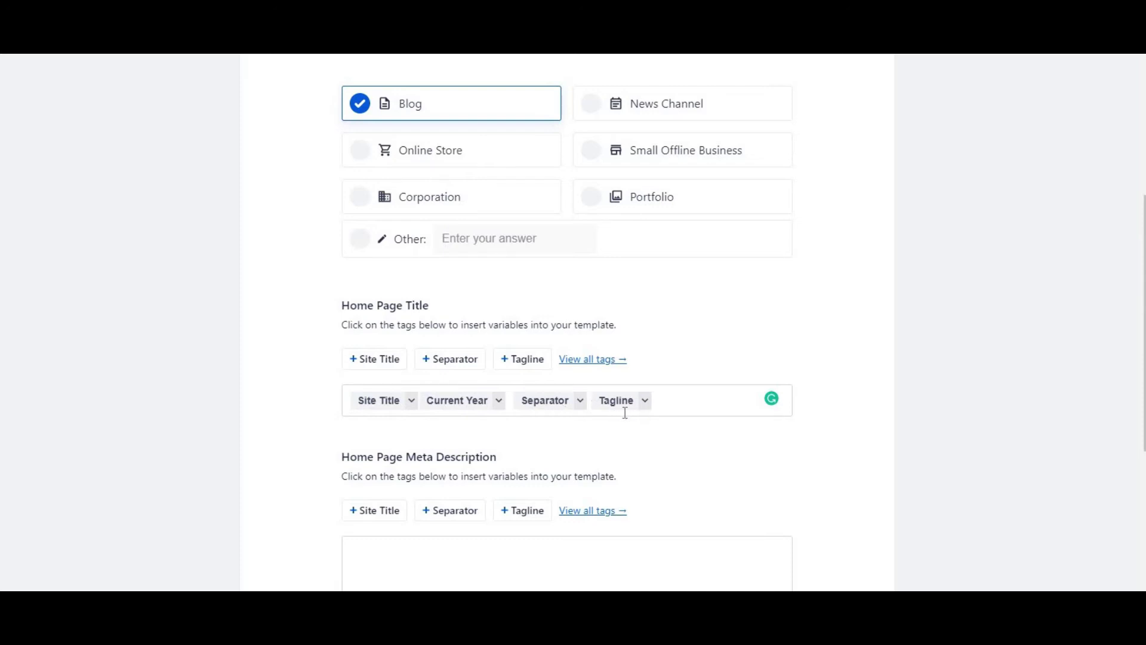
Examine the full list of replacement tags for Current Year in the Home Page Title, down to Tagline, and close it unchanged
scroll(622, 414, down, 3)
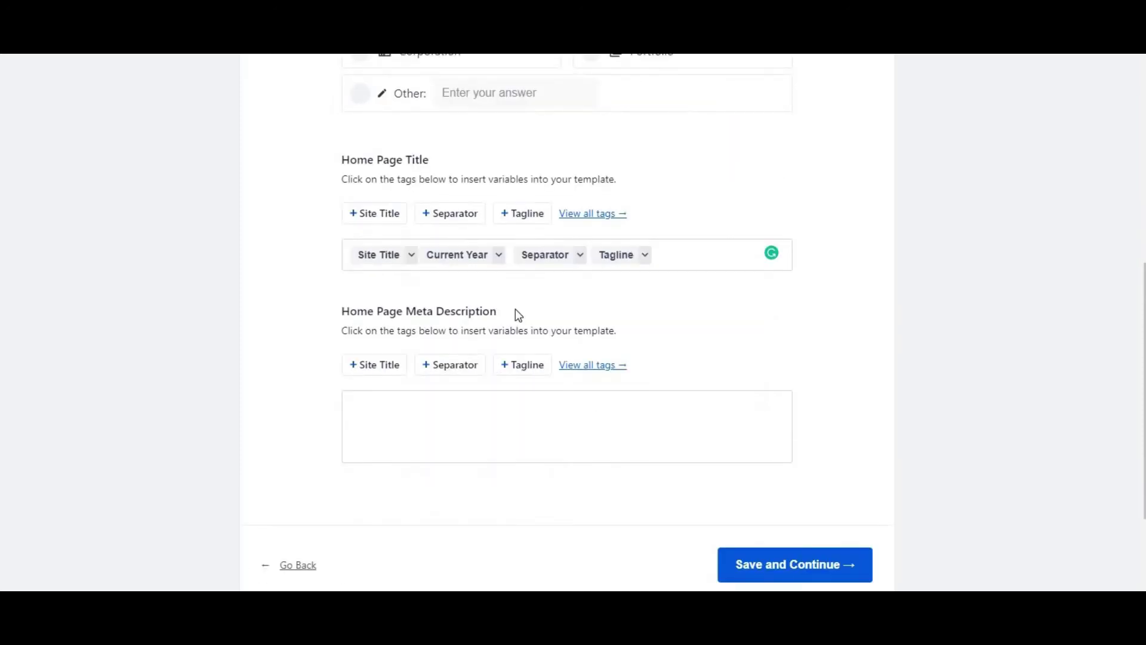
click(499, 258)
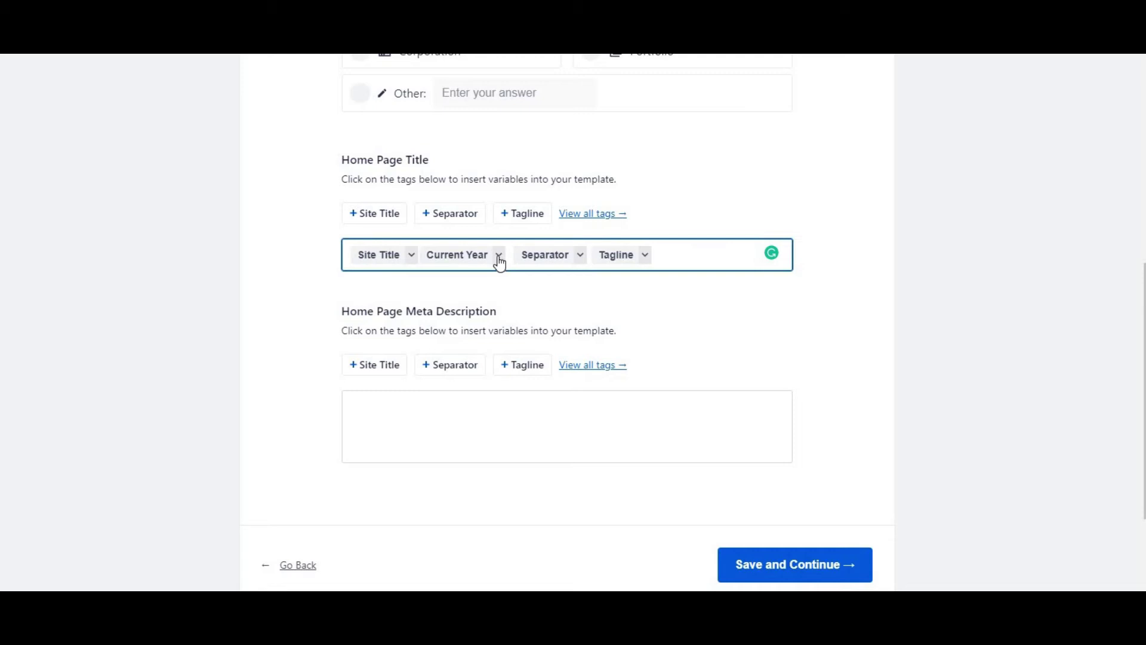
click(499, 258)
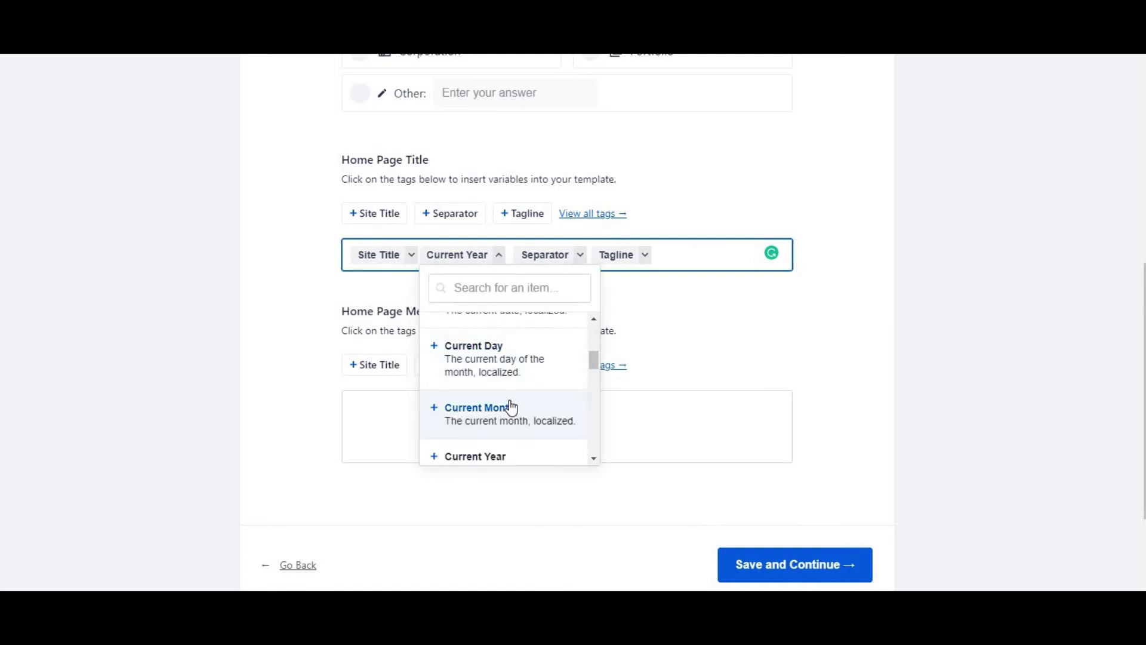
scroll(511, 407, down, 1)
scroll(510, 408, down, 3)
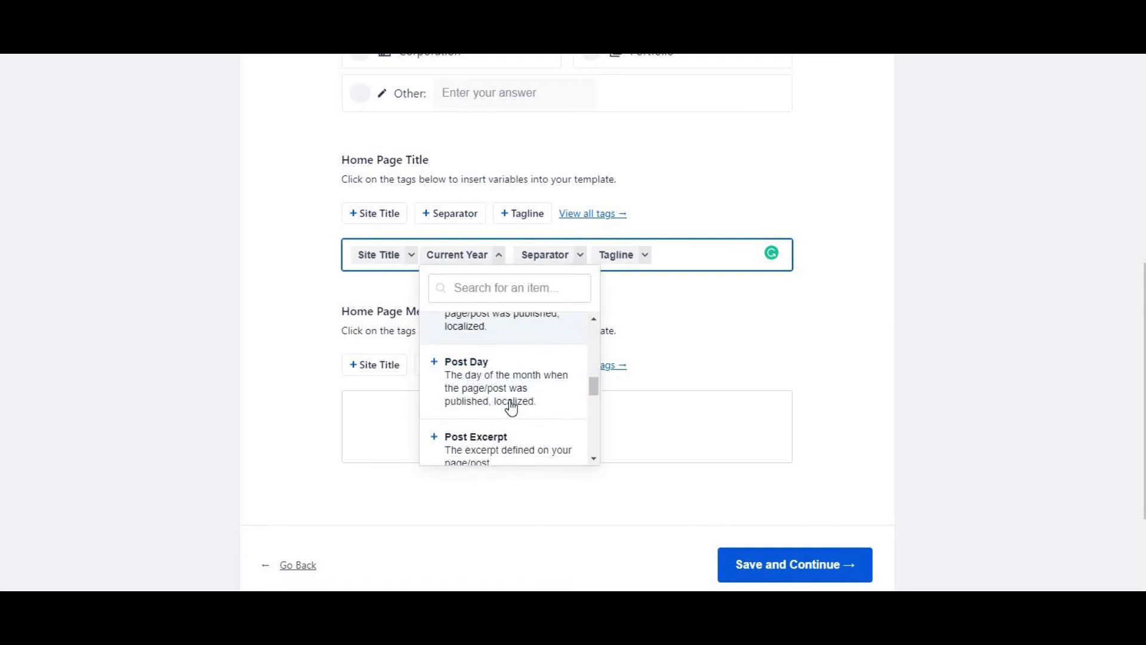
scroll(510, 407, down, 2)
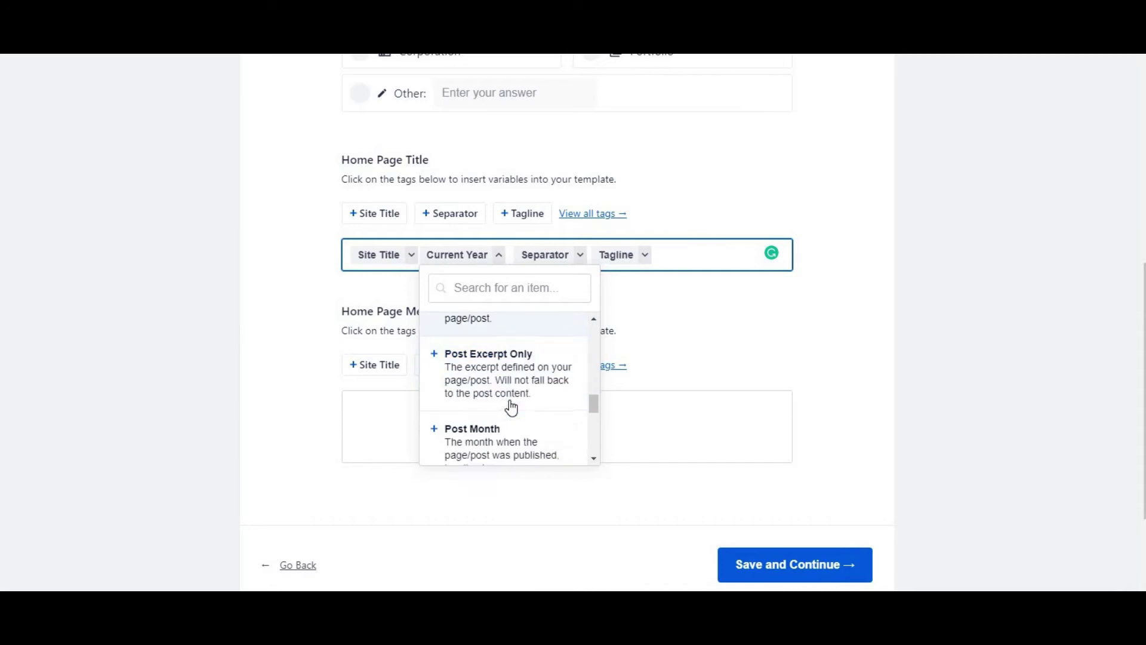
scroll(510, 407, down, 3)
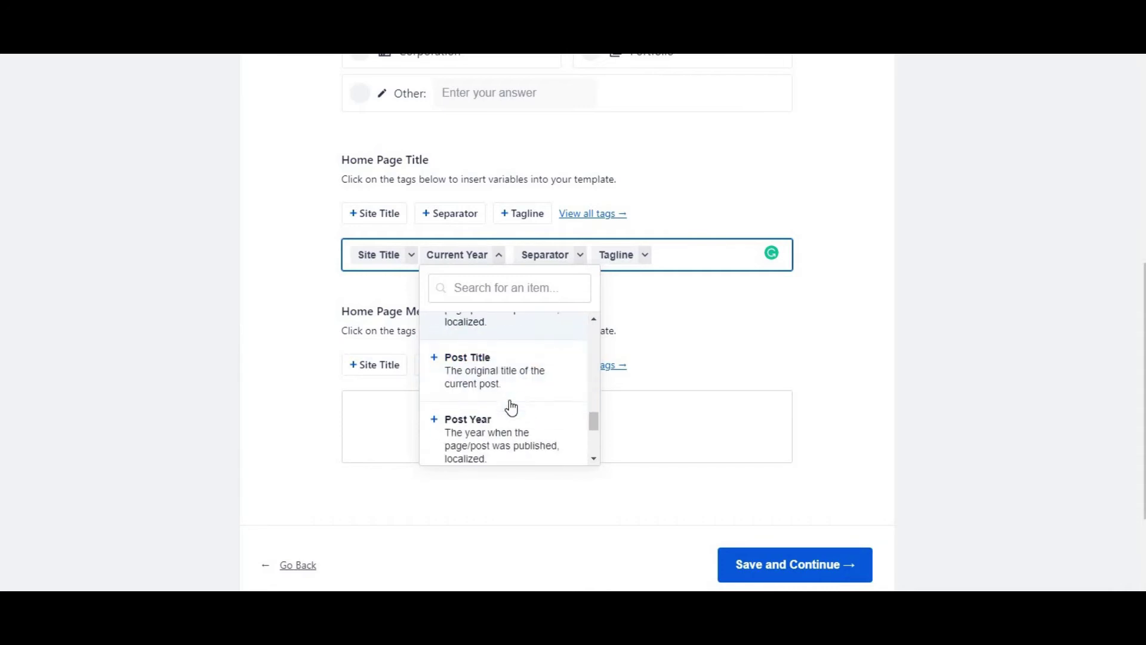
scroll(512, 405, down, 4)
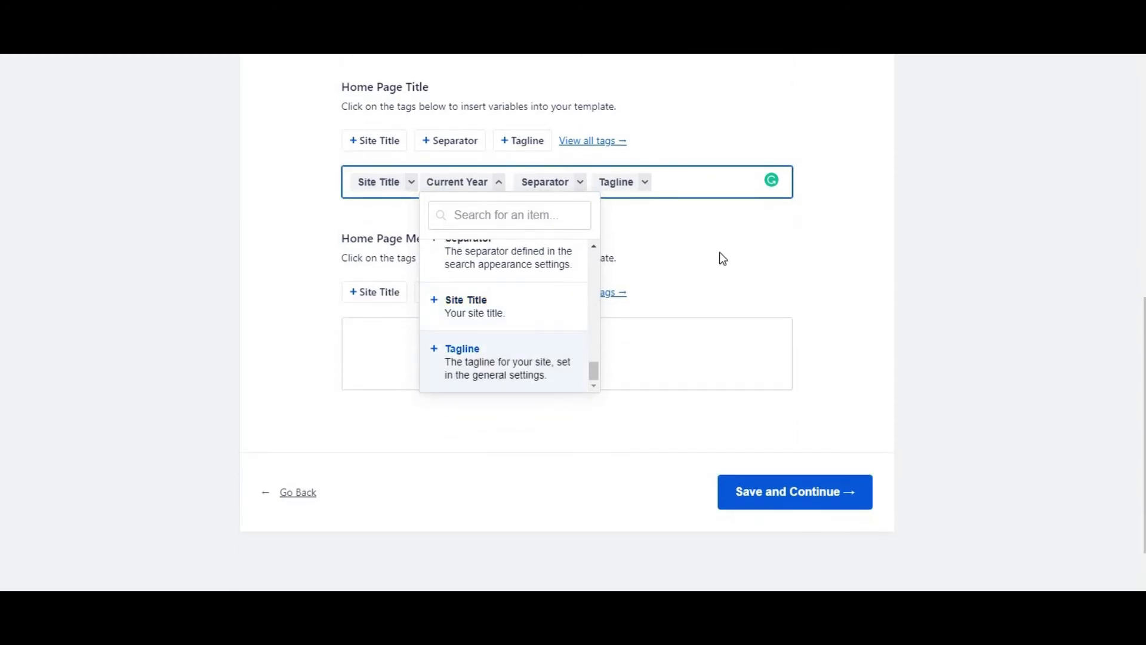
click(719, 251)
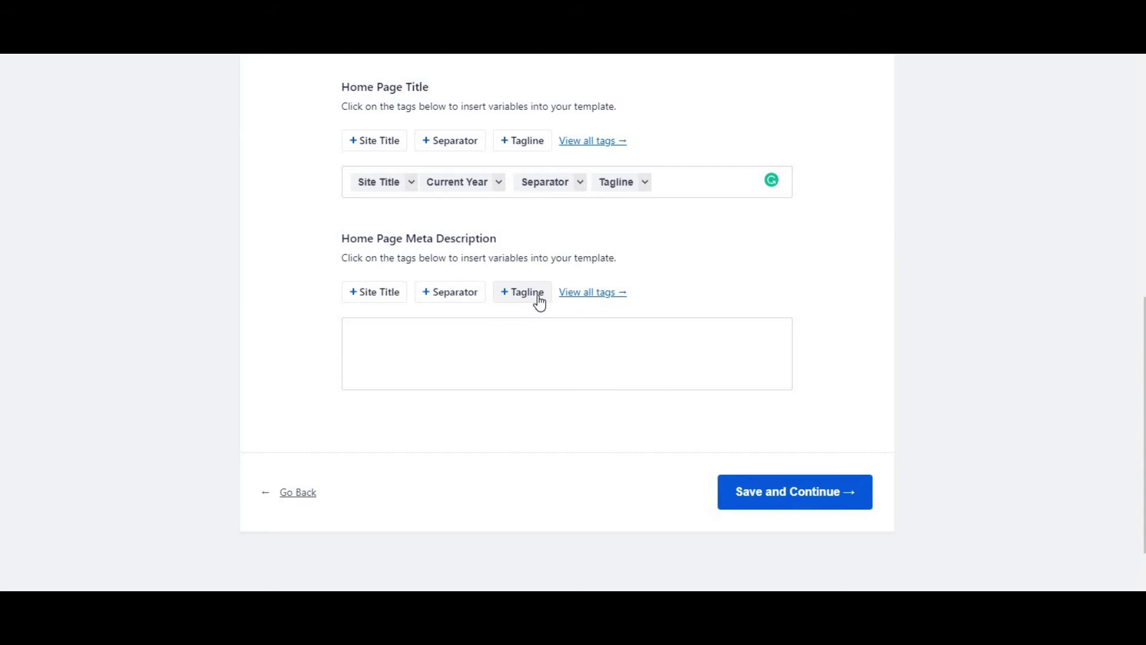
Save the category and home page settings, and review the person and social share image options in Additional Site Information
click(768, 496)
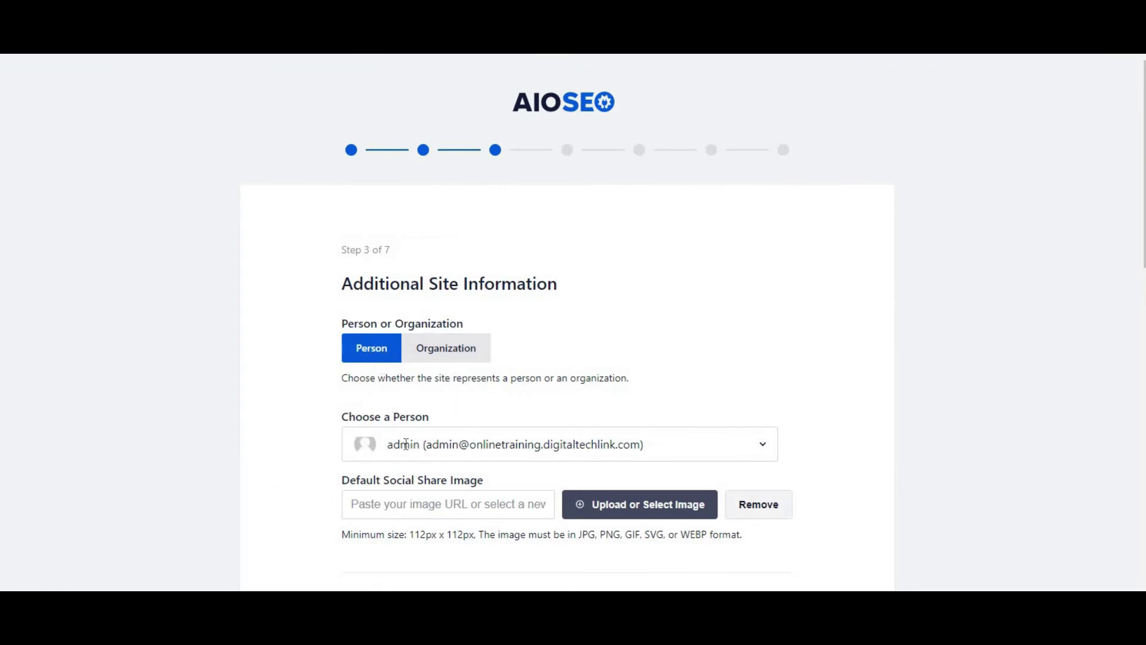
scroll(422, 433, down, 1)
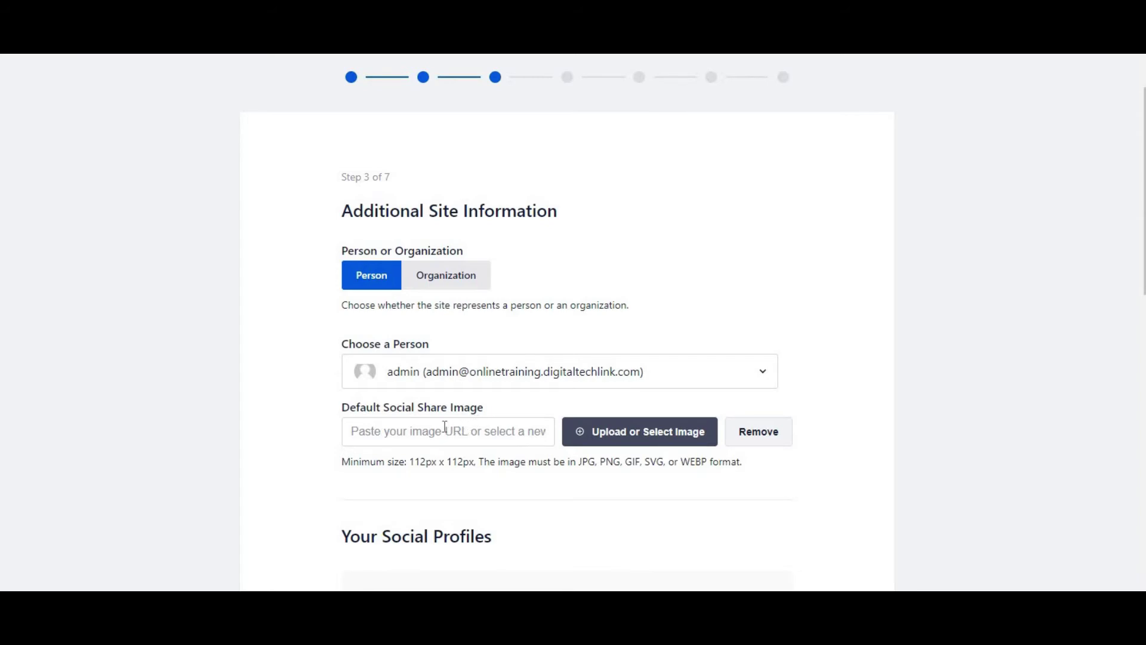
click(598, 448)
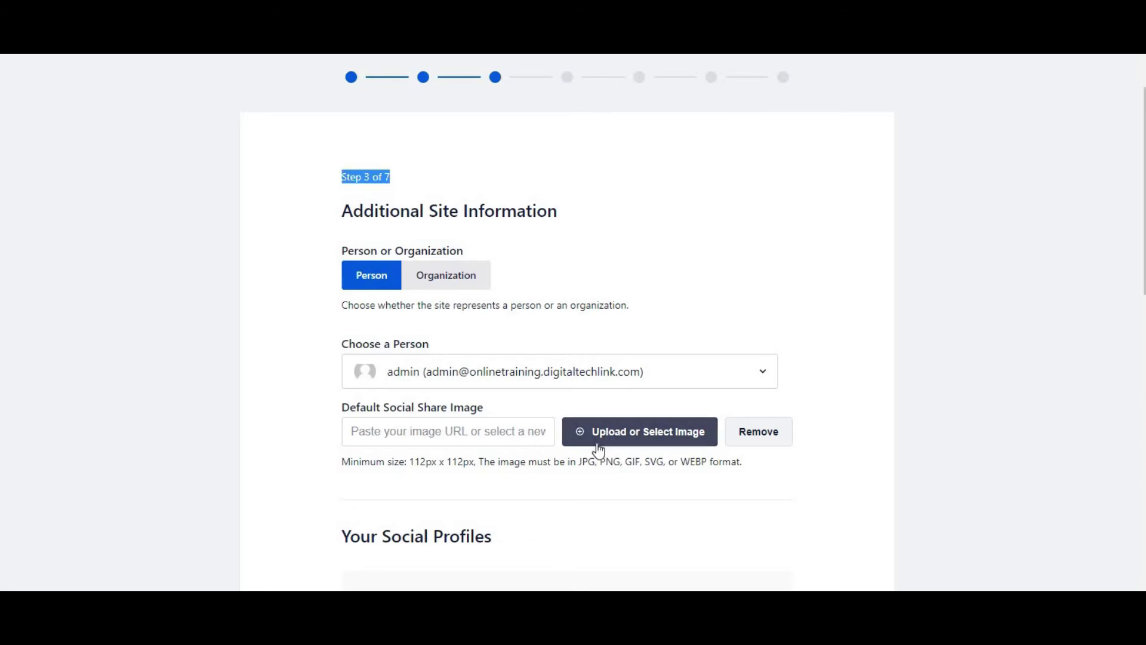
scroll(478, 425, down, 5)
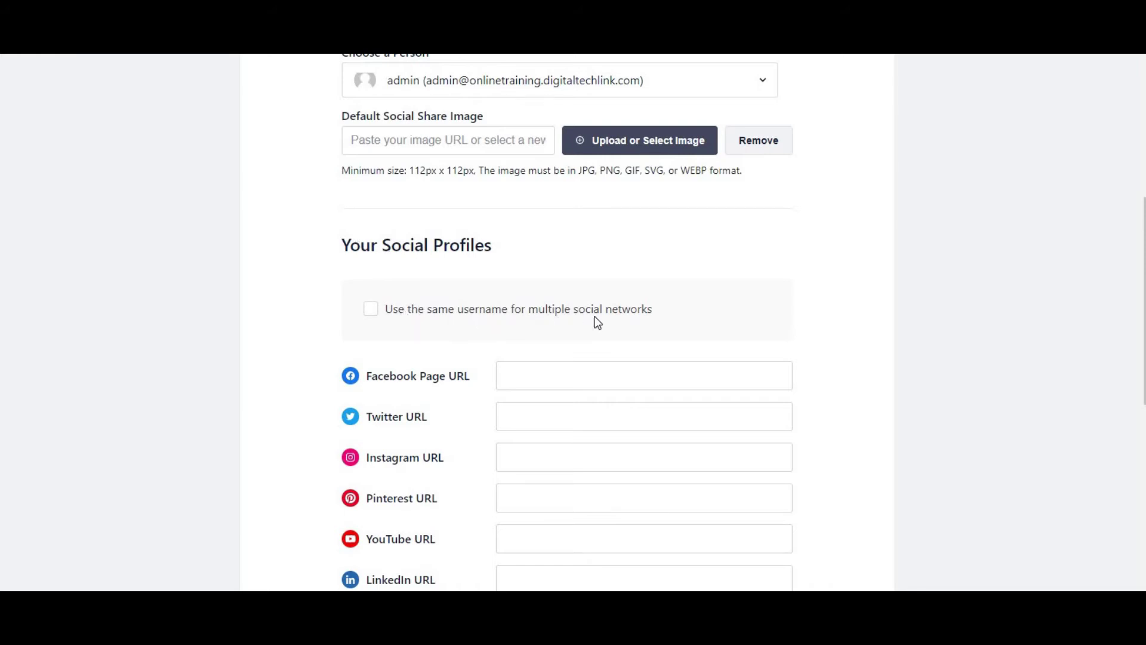
Use the same username, onlinetraining, for multiple social networks, and review the profile URLs built from it
click(372, 314)
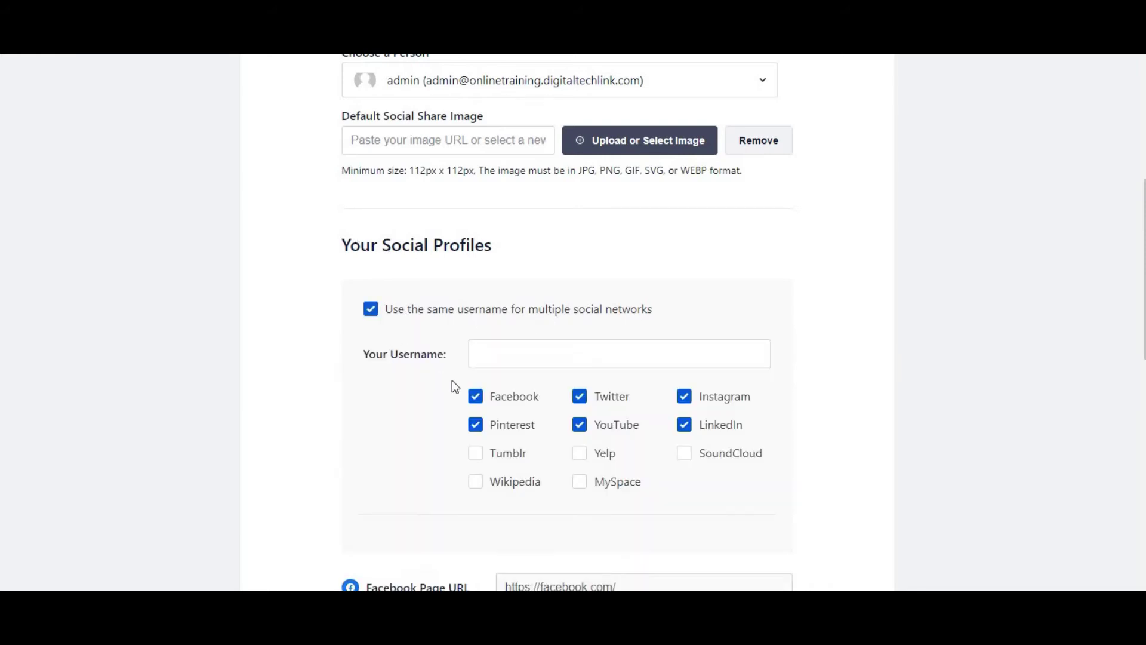
click(535, 360)
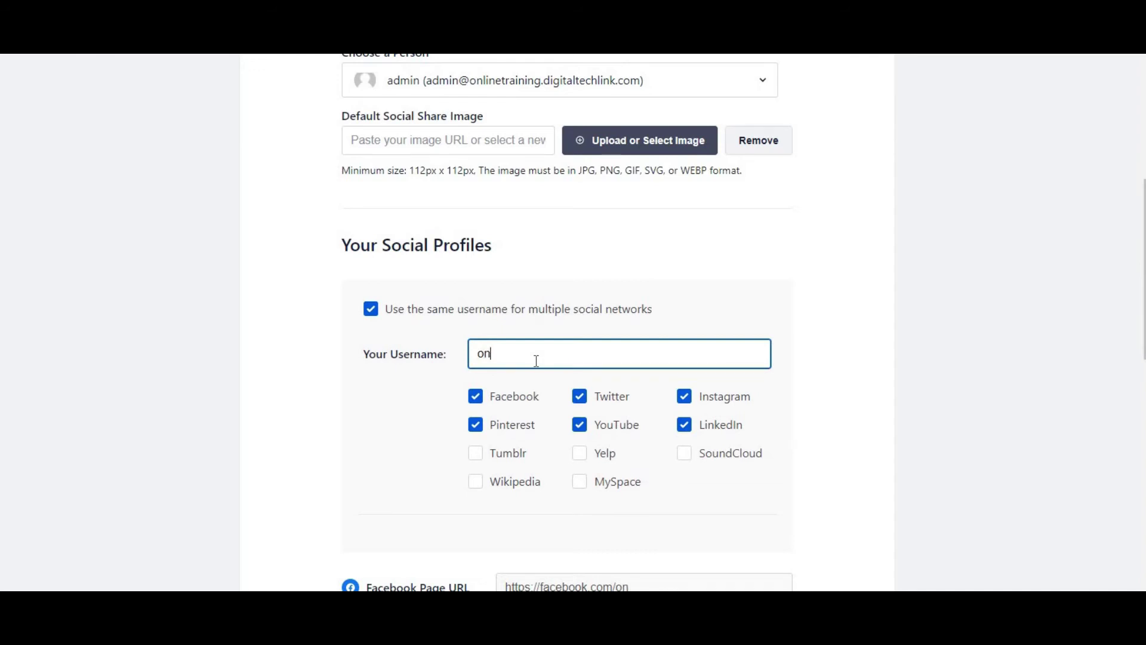
text(online)
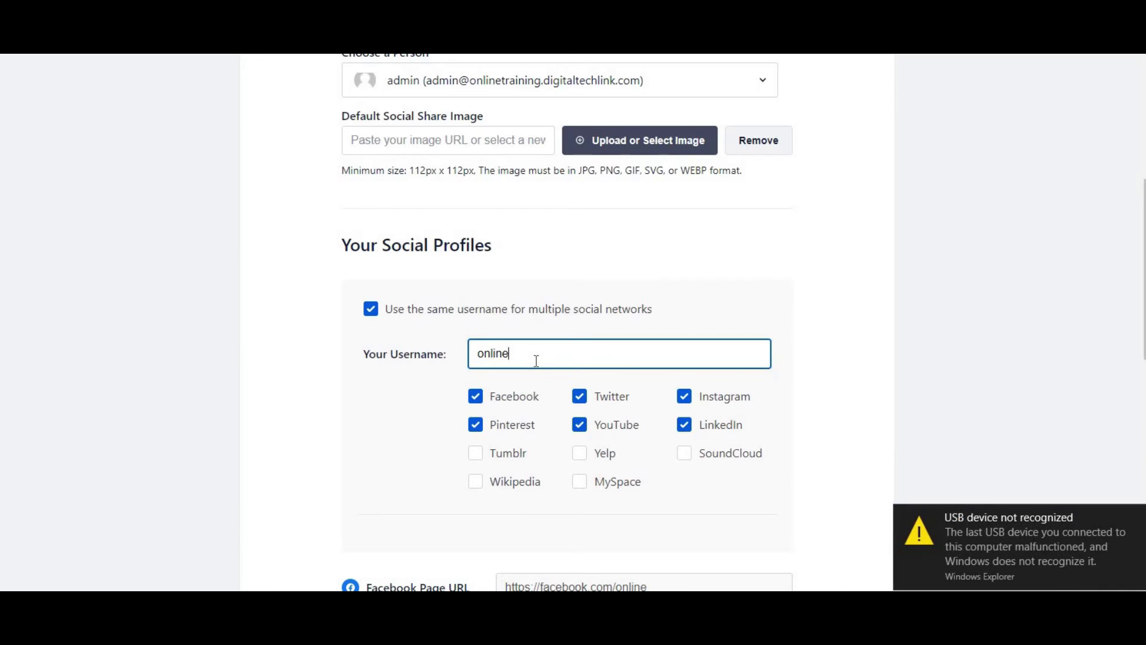
text(training)
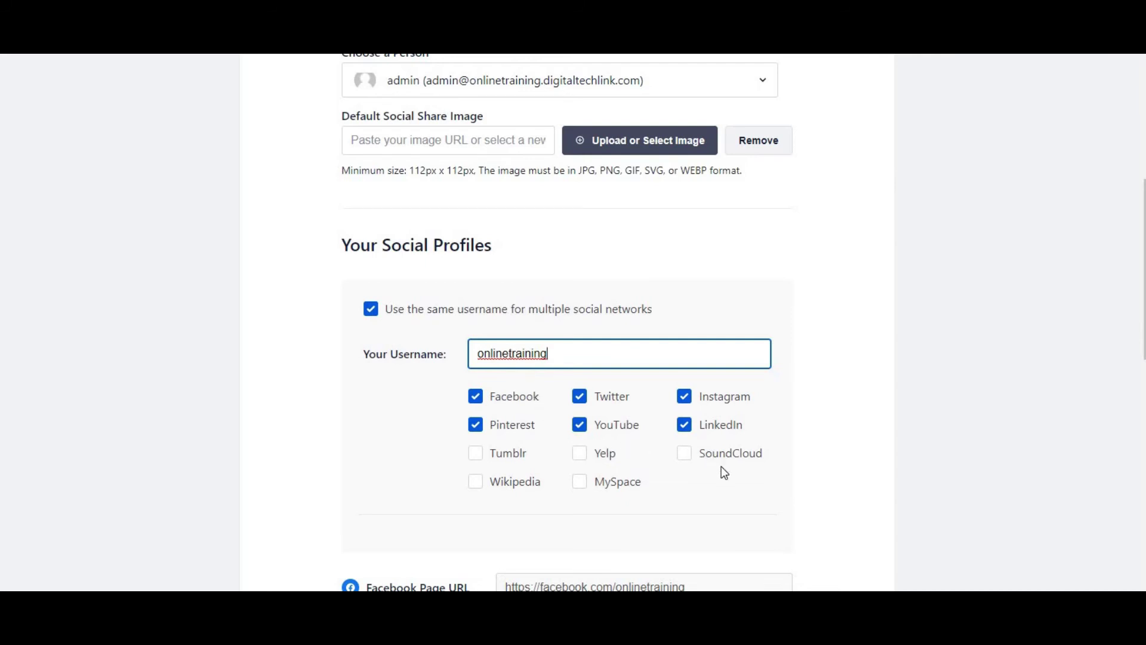
scroll(721, 467, down, 5)
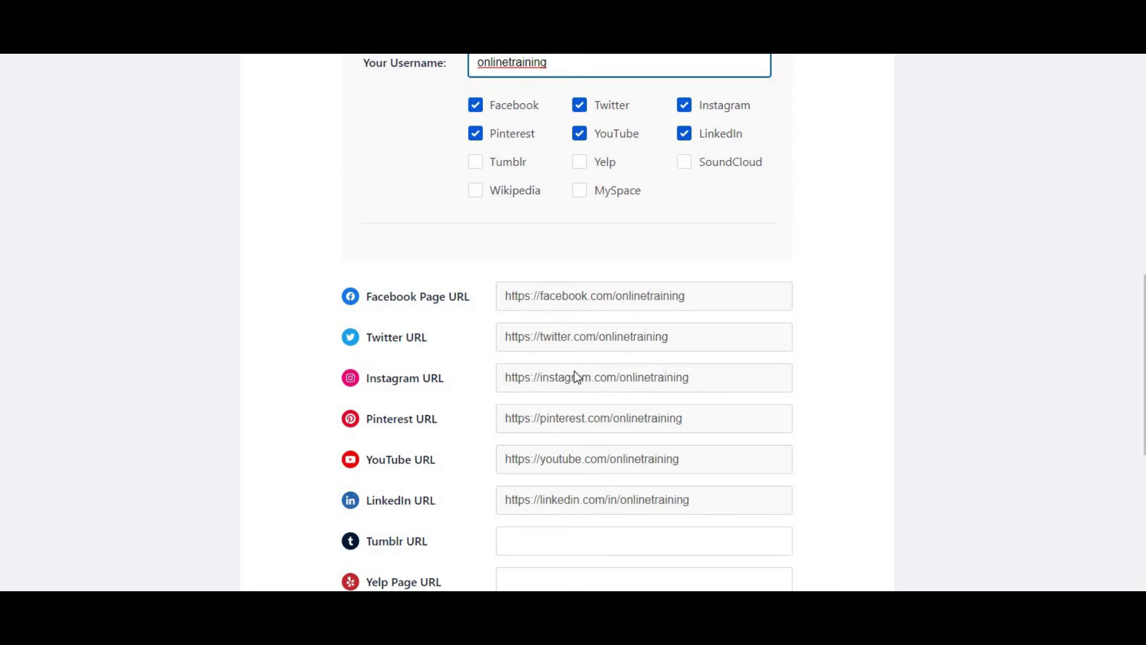
scroll(573, 376, down, 5)
scroll(571, 382, up, 6)
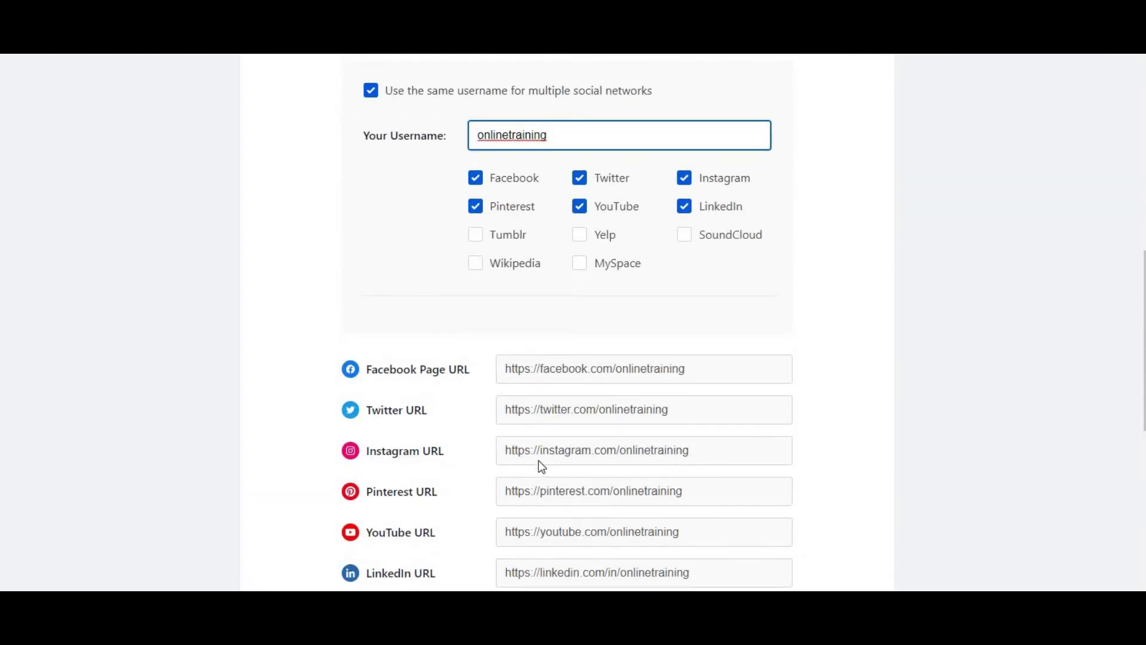
Include Tumblr among the networks sharing the username, and save the social profiles
click(482, 237)
scroll(525, 365, down, 5)
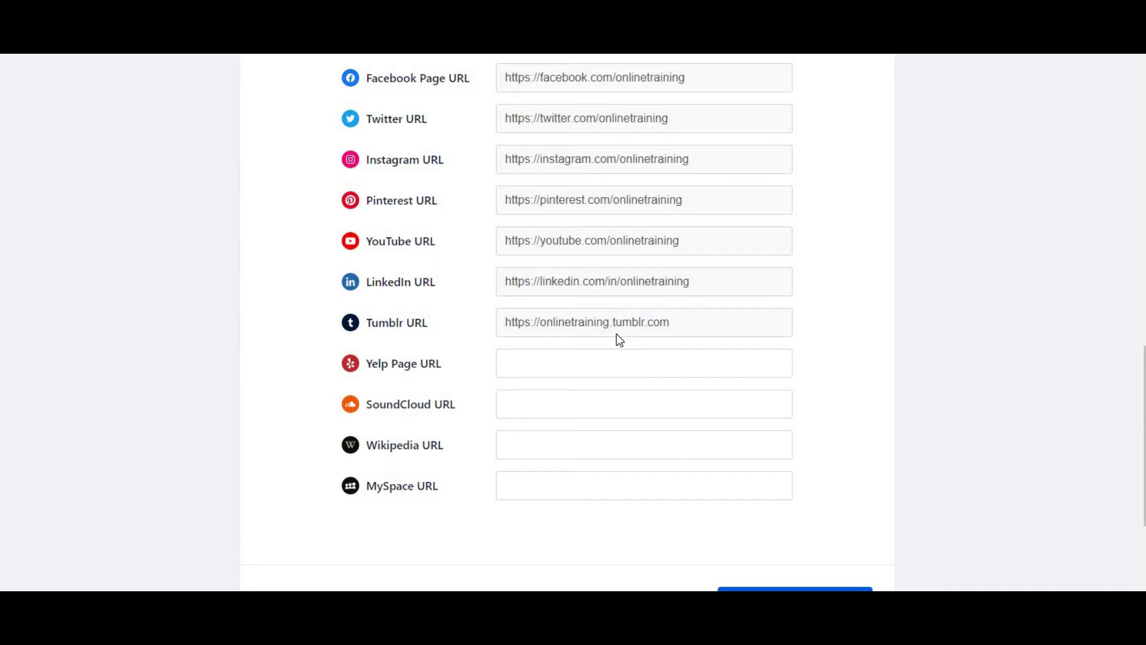
scroll(564, 402, up, 4)
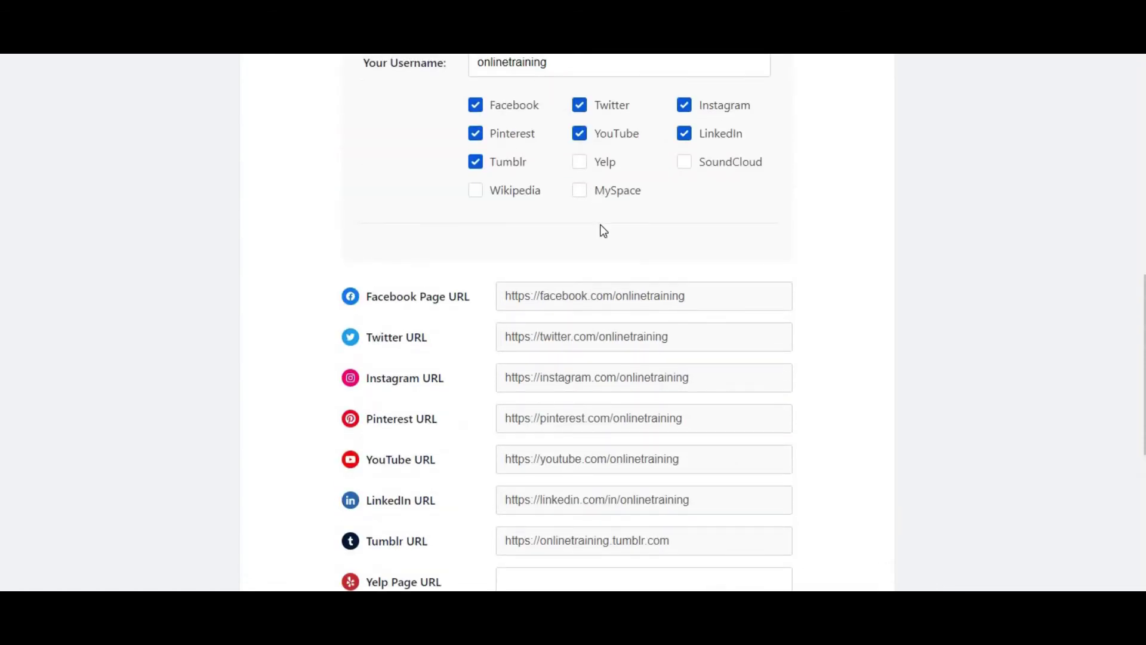
scroll(601, 256, down, 6)
click(780, 459)
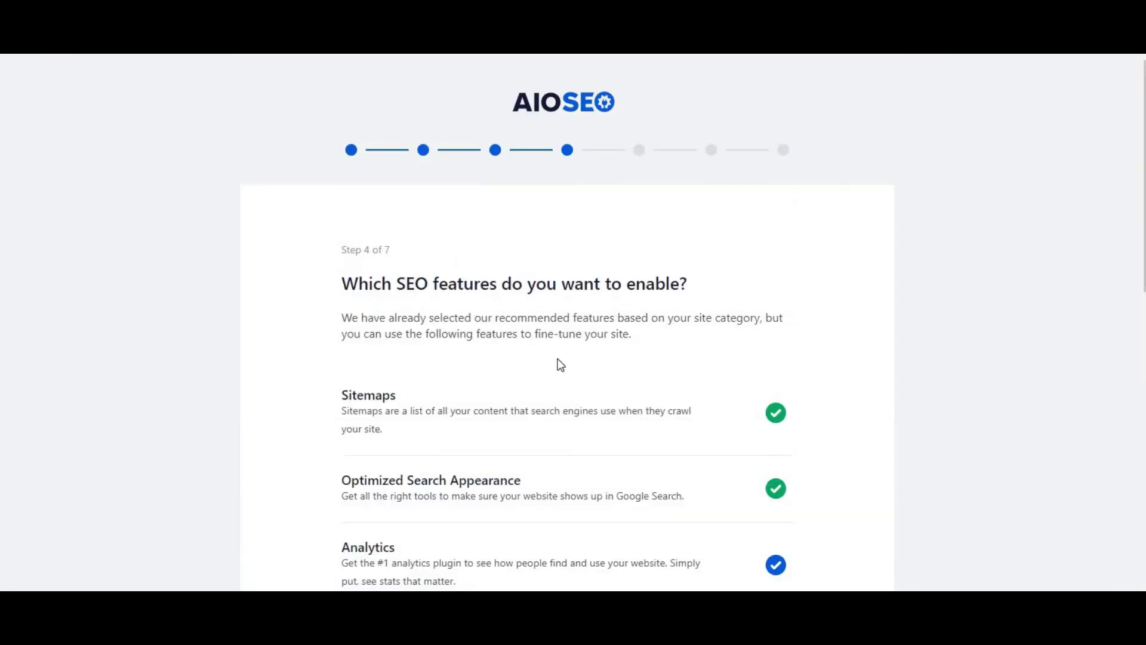
Review the SEO features offered, enable News Sitemap in addition to the recommended ones, and save the selection
scroll(561, 364, down, 2)
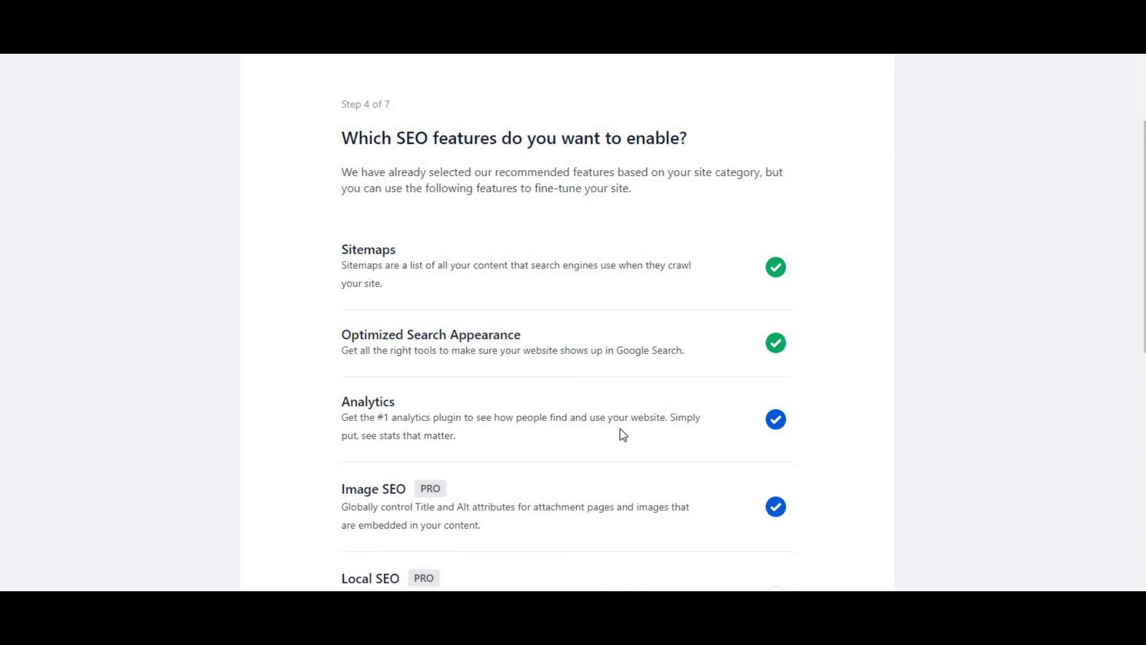
scroll(622, 434, down, 3)
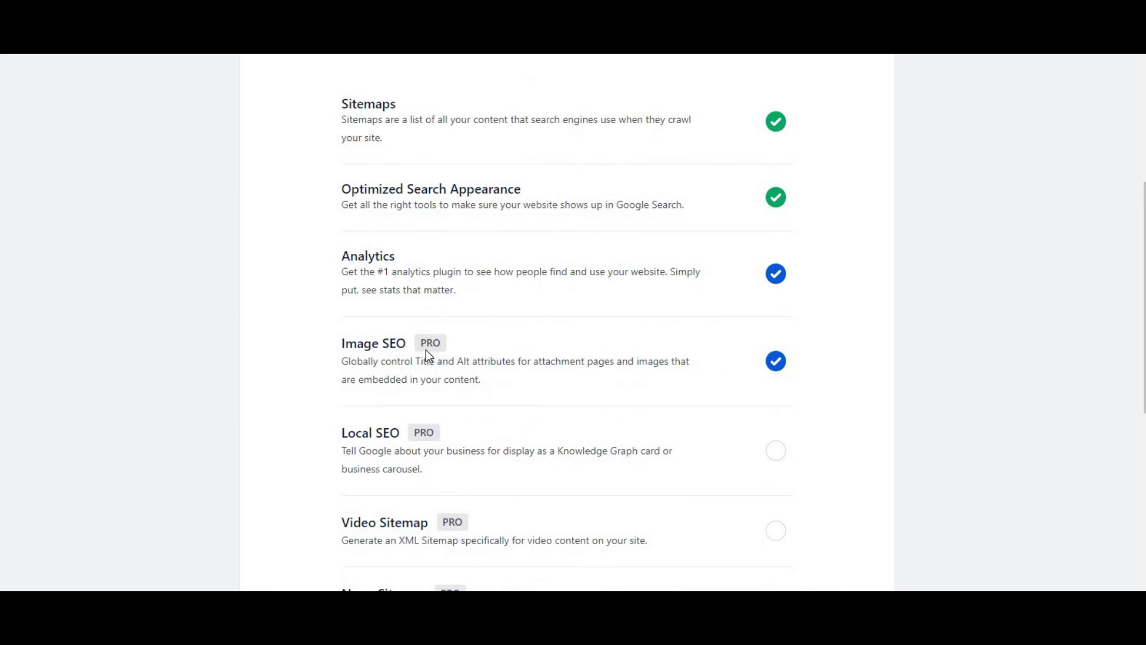
scroll(425, 350, down, 1)
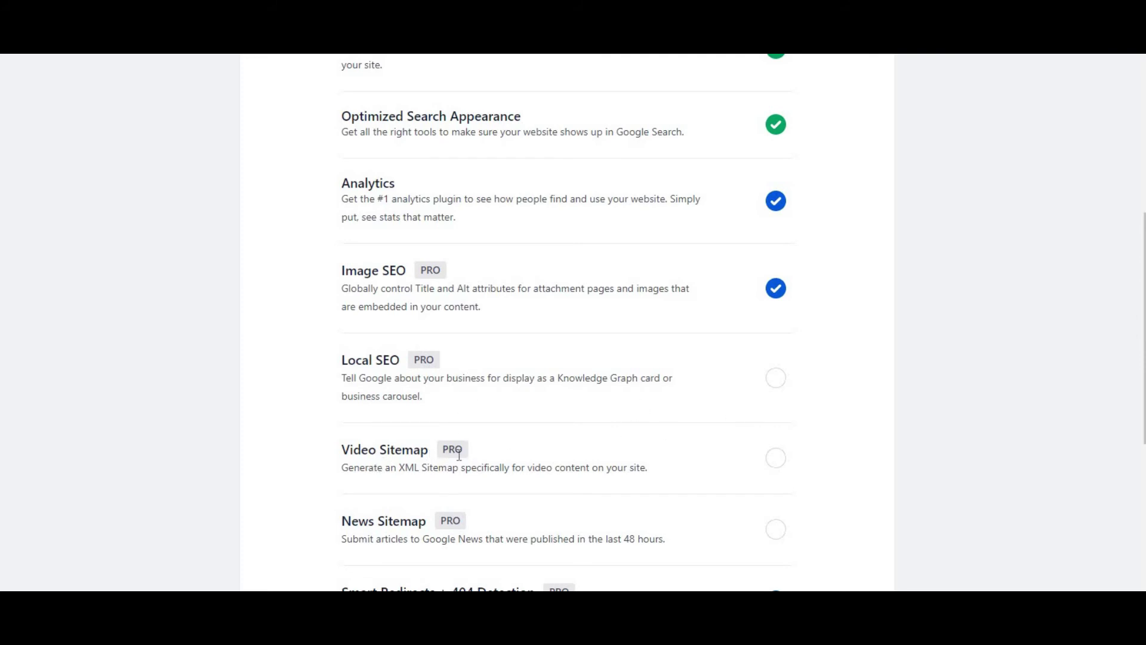
scroll(459, 455, down, 3)
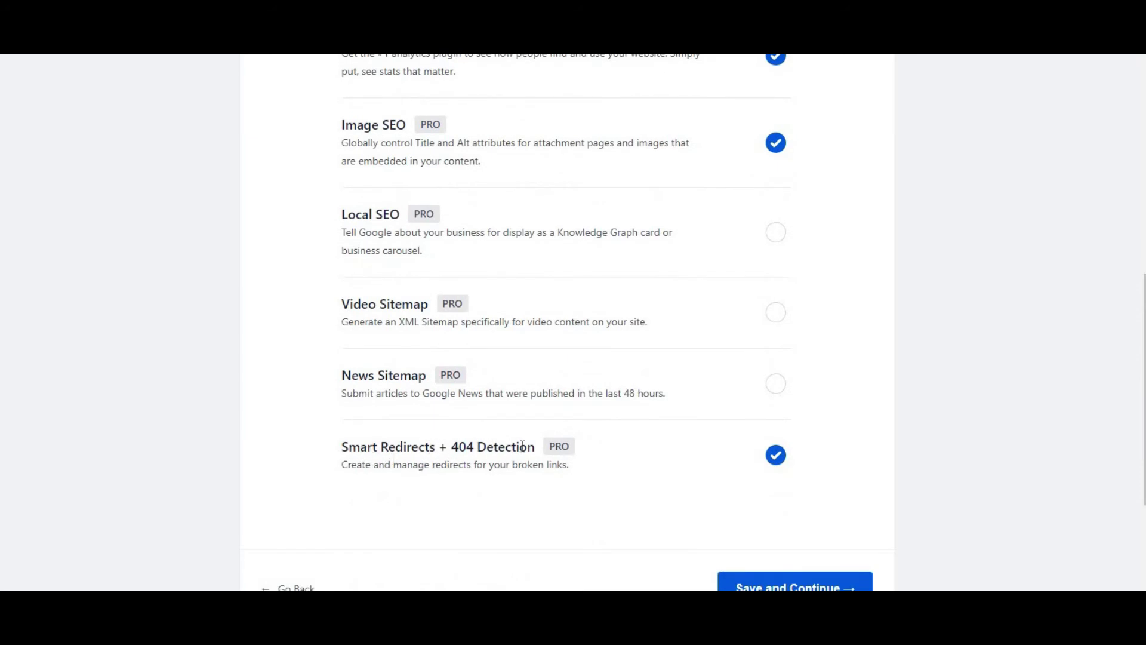
scroll(522, 447, down, 2)
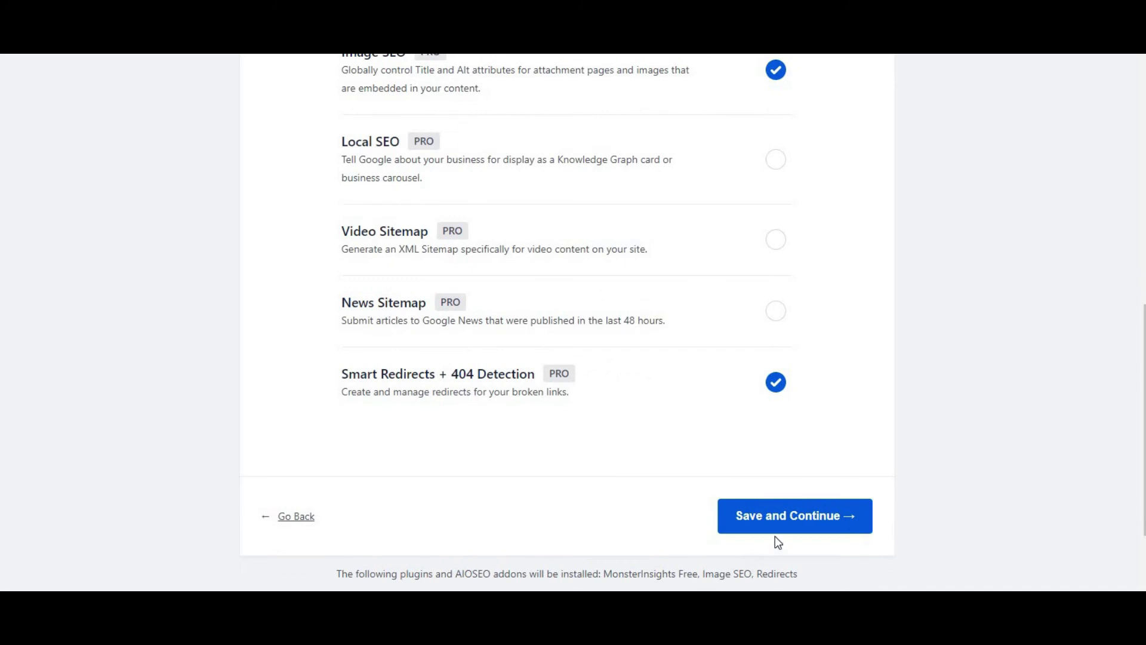
click(777, 318)
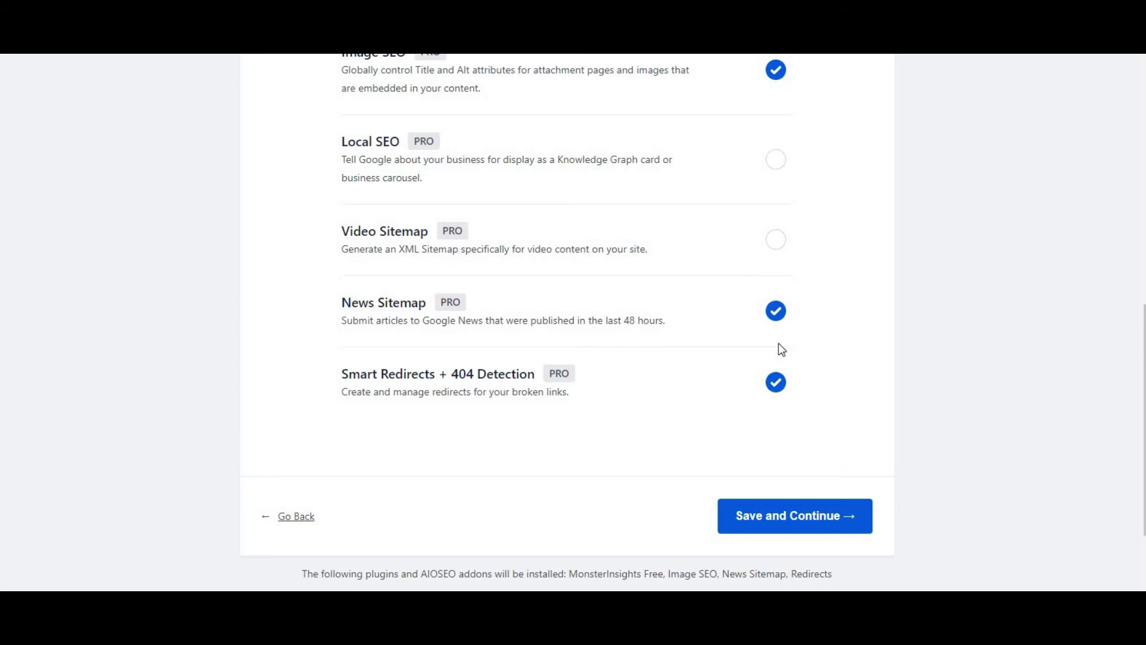
click(800, 516)
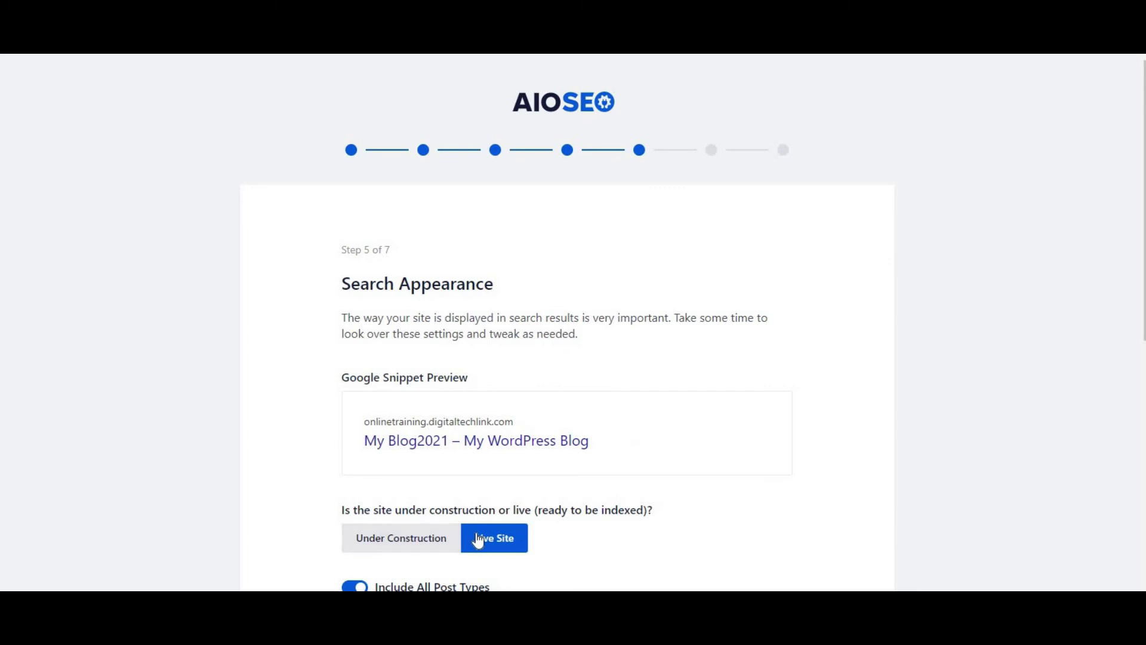
Try the Under Construction status in Search Appearance, and switch the site back to Live Site
mouse_move(440, 460)
scroll(828, 380, down, 3)
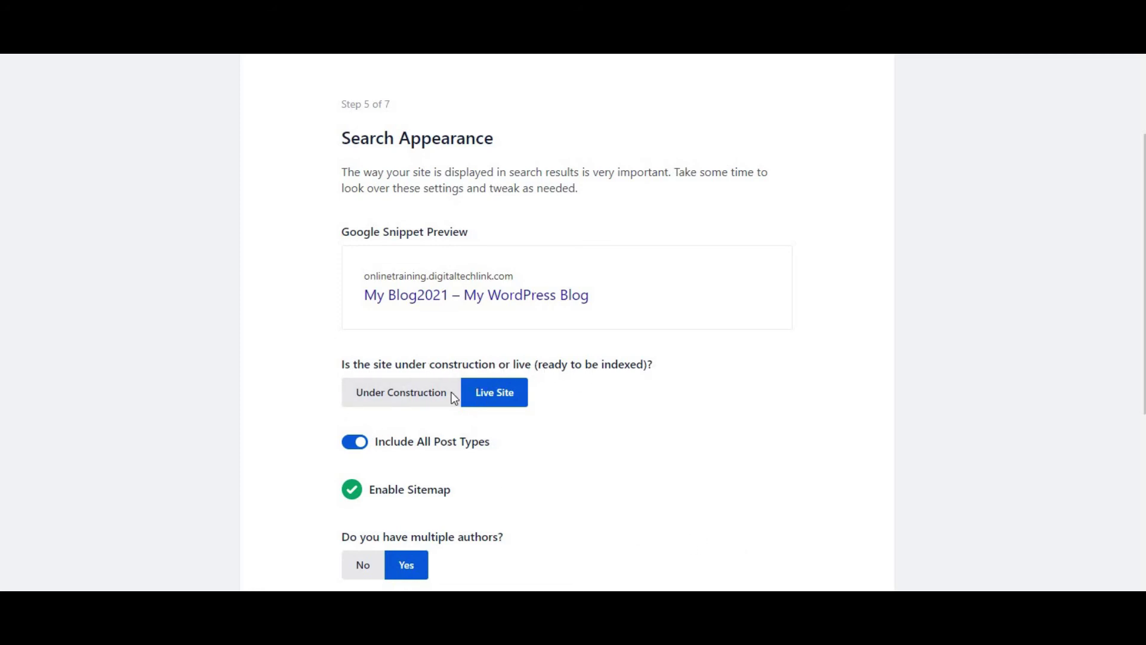
click(414, 393)
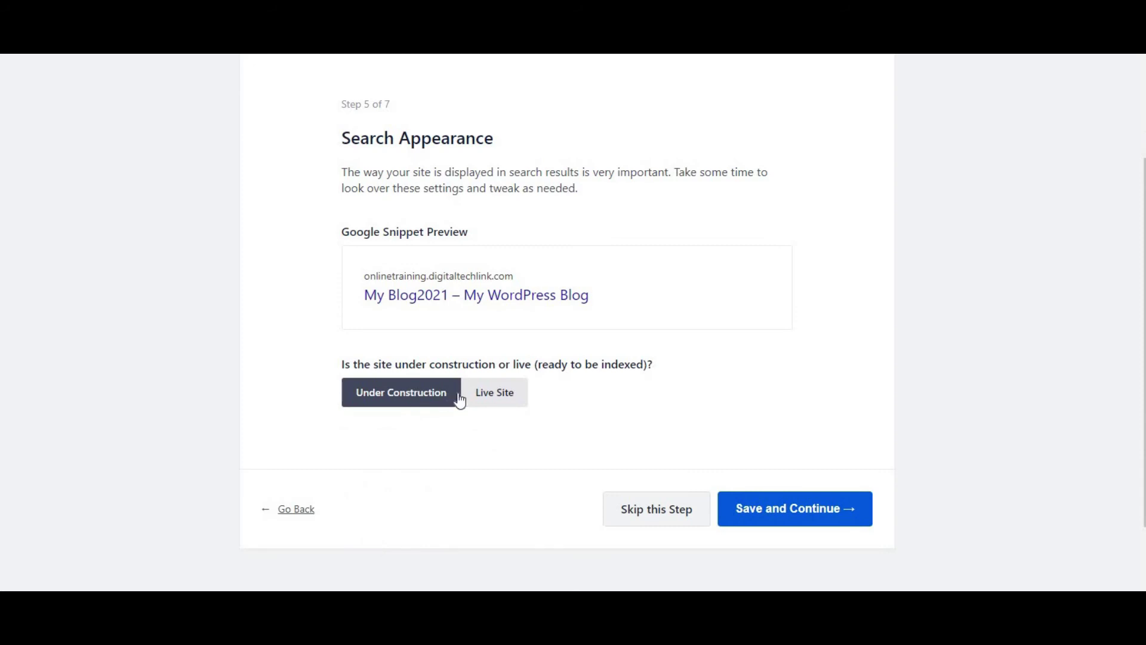
click(488, 395)
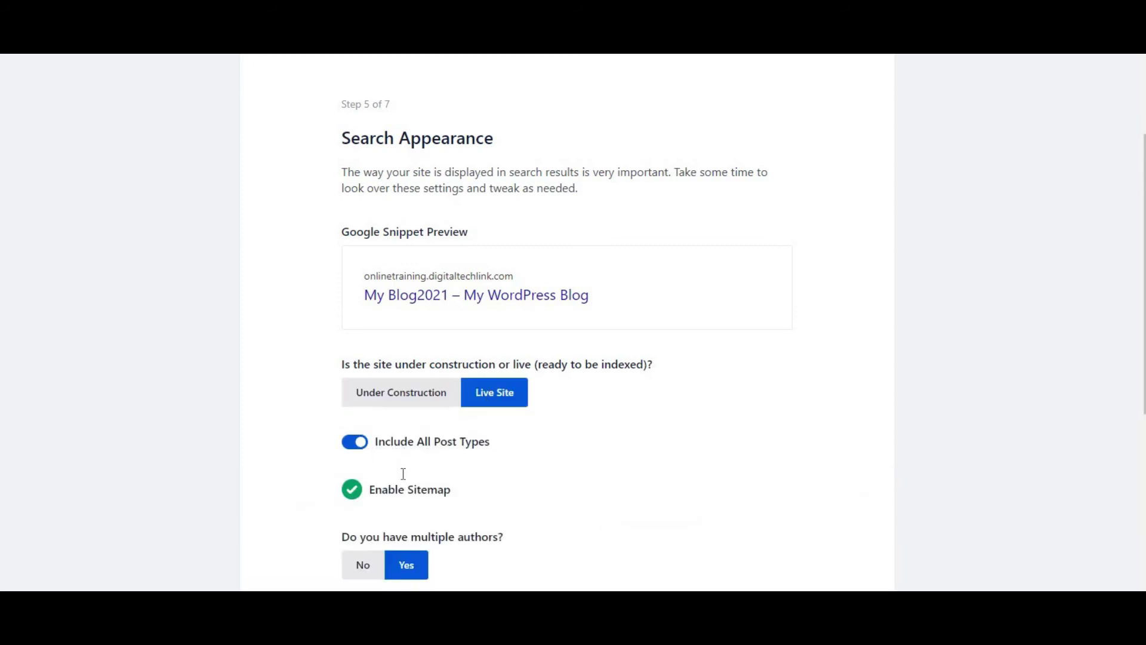
Try No for multiple authors and for redirecting attachment pages, and set each back to Yes
scroll(406, 466, down, 1)
scroll(432, 452, down, 2)
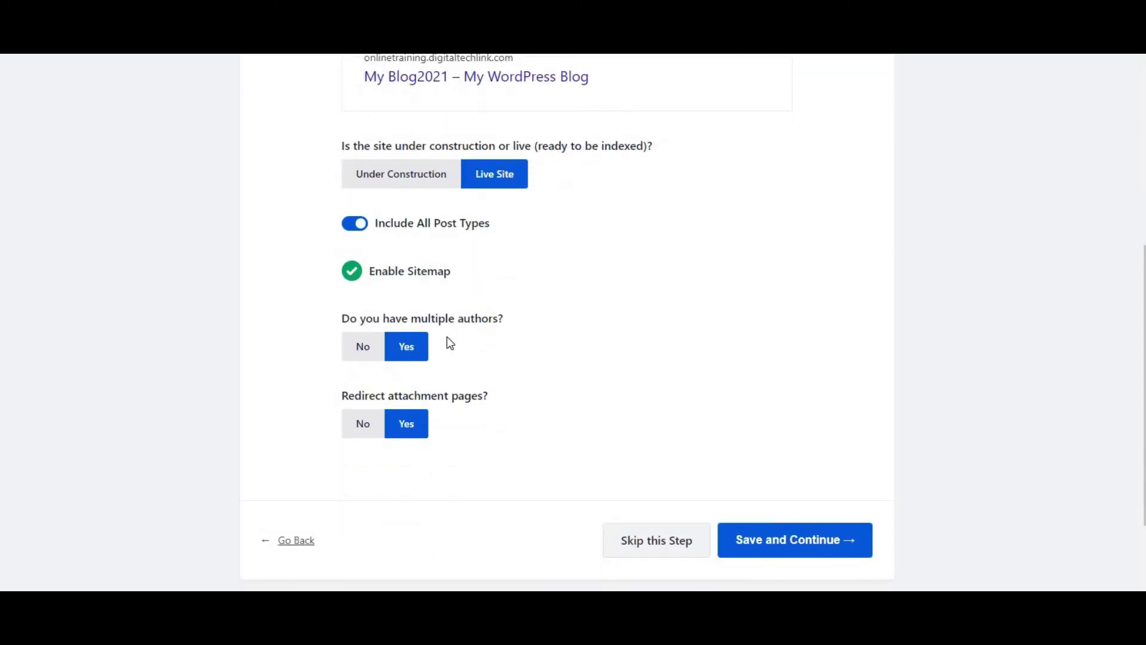
click(366, 347)
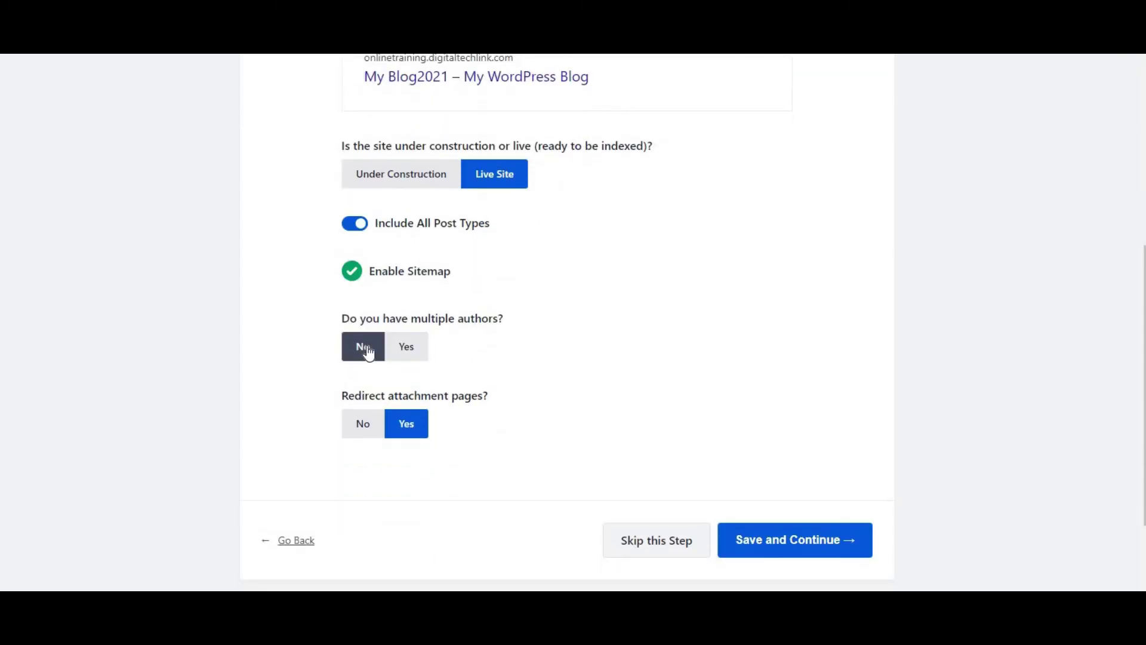
click(417, 356)
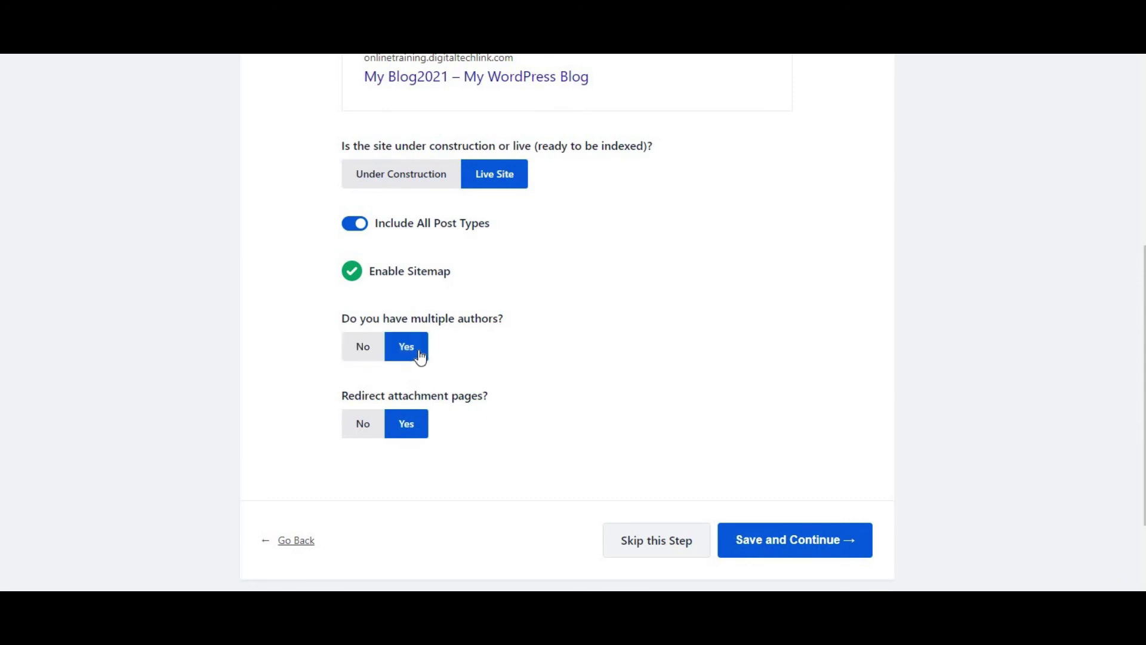
click(367, 431)
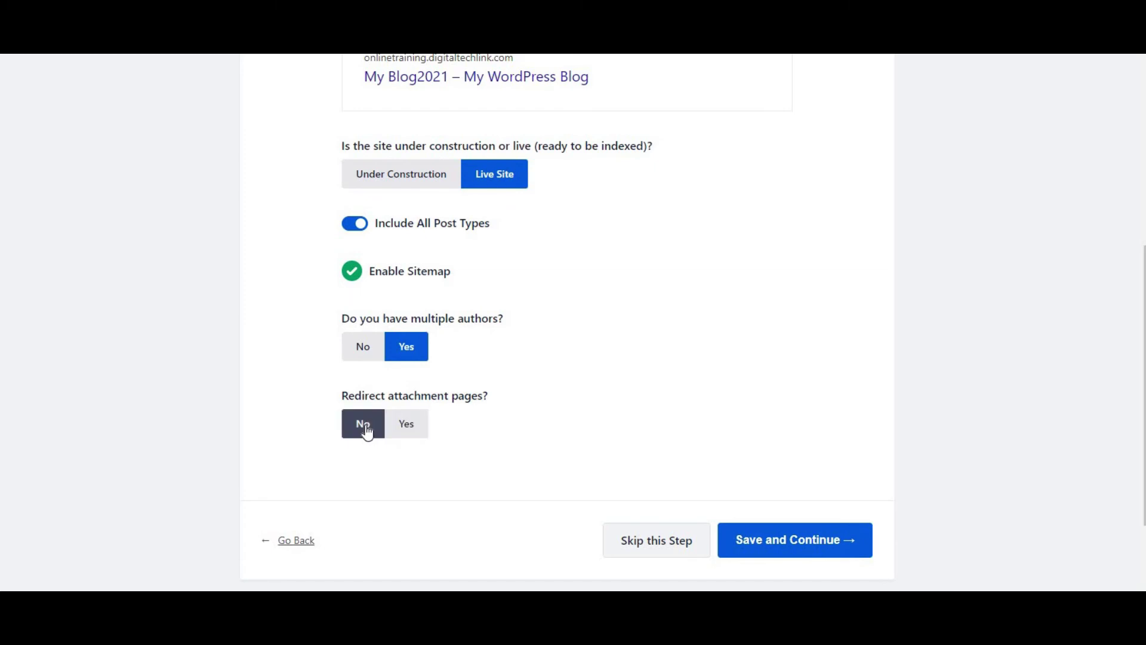
click(411, 437)
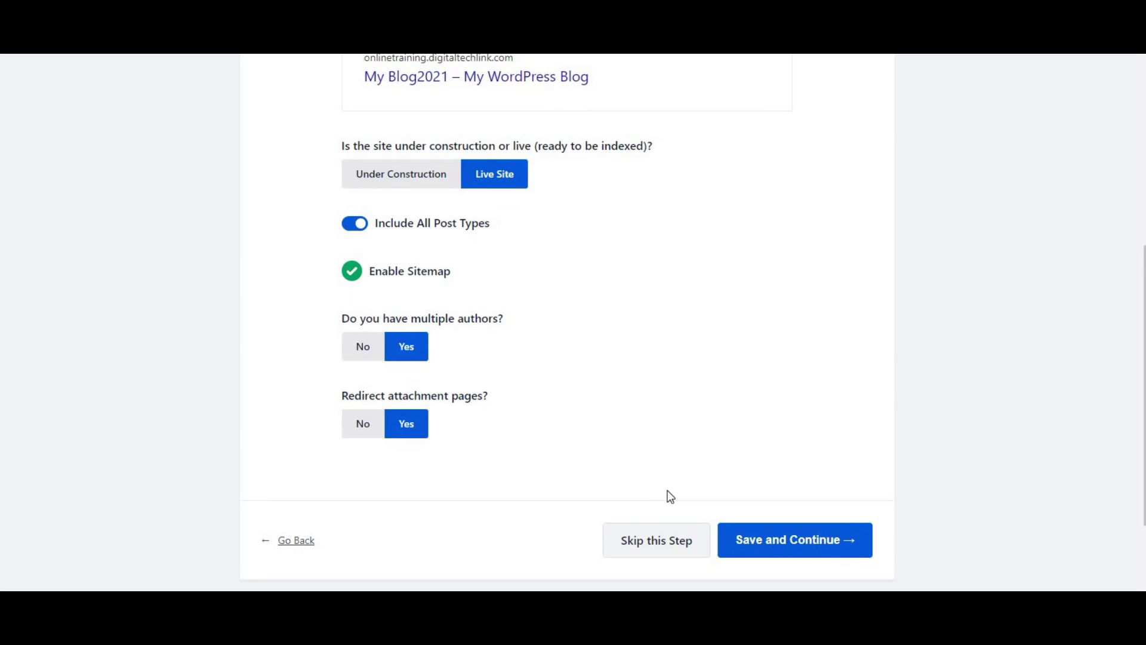
Save the Search Appearance settings, and save the Site Analyzer and Smart Recommendations settings with the existing email address
click(796, 543)
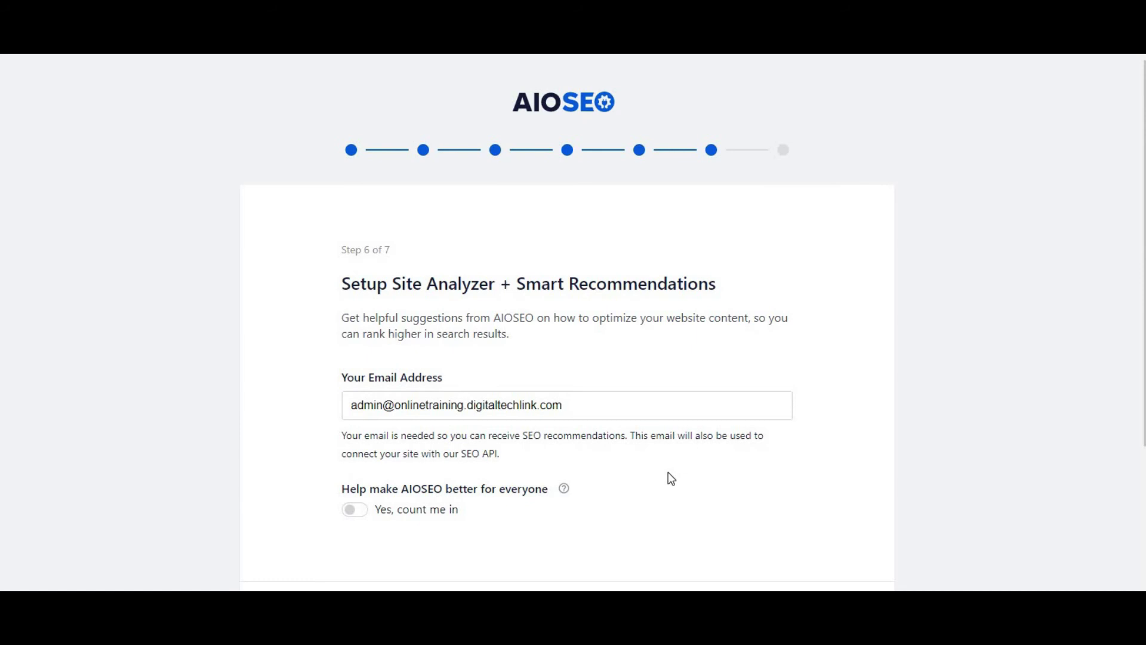
scroll(668, 471, down, 3)
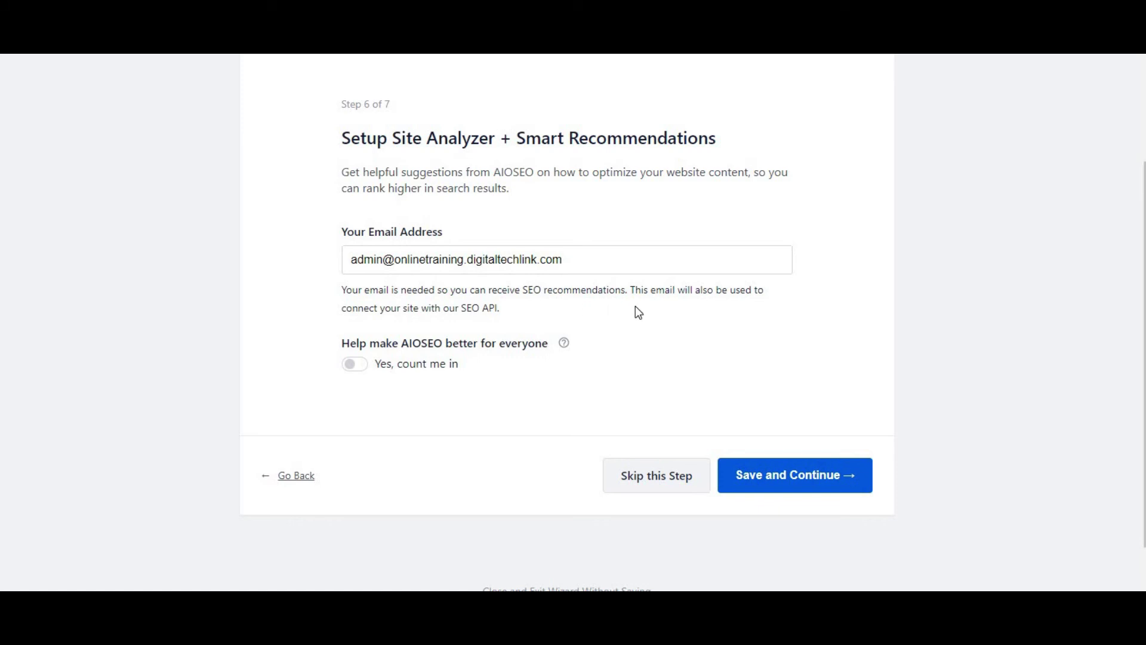
click(361, 369)
click(352, 370)
click(772, 478)
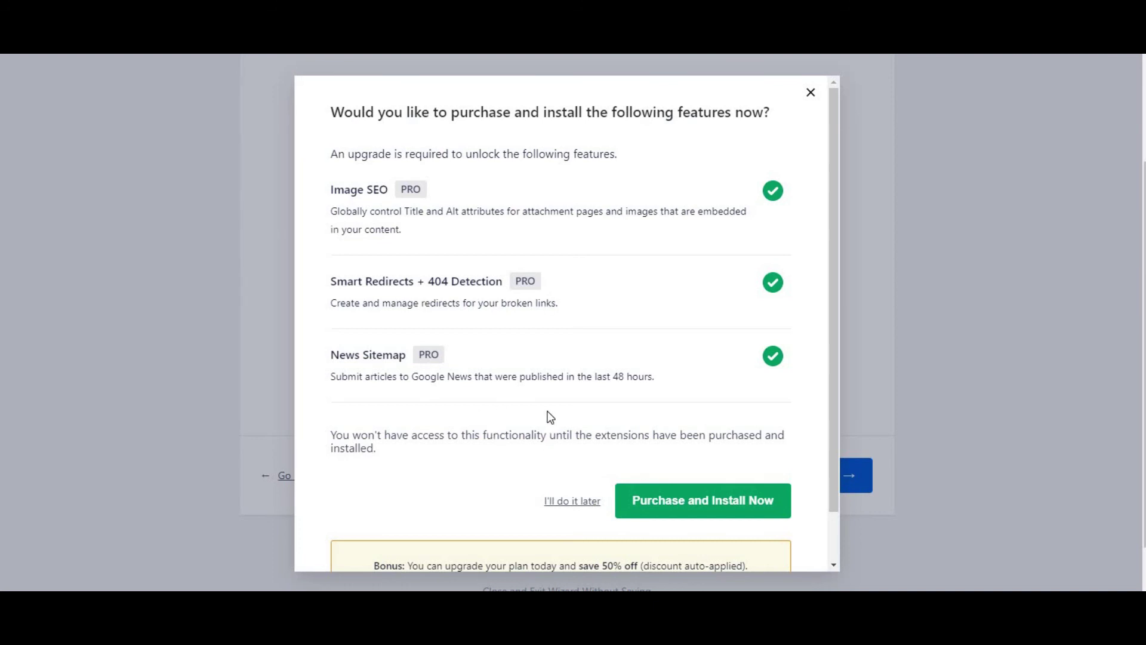
Postpone purchasing the Pro features, and skip entering an AIOSEO license key
scroll(550, 417, down, 2)
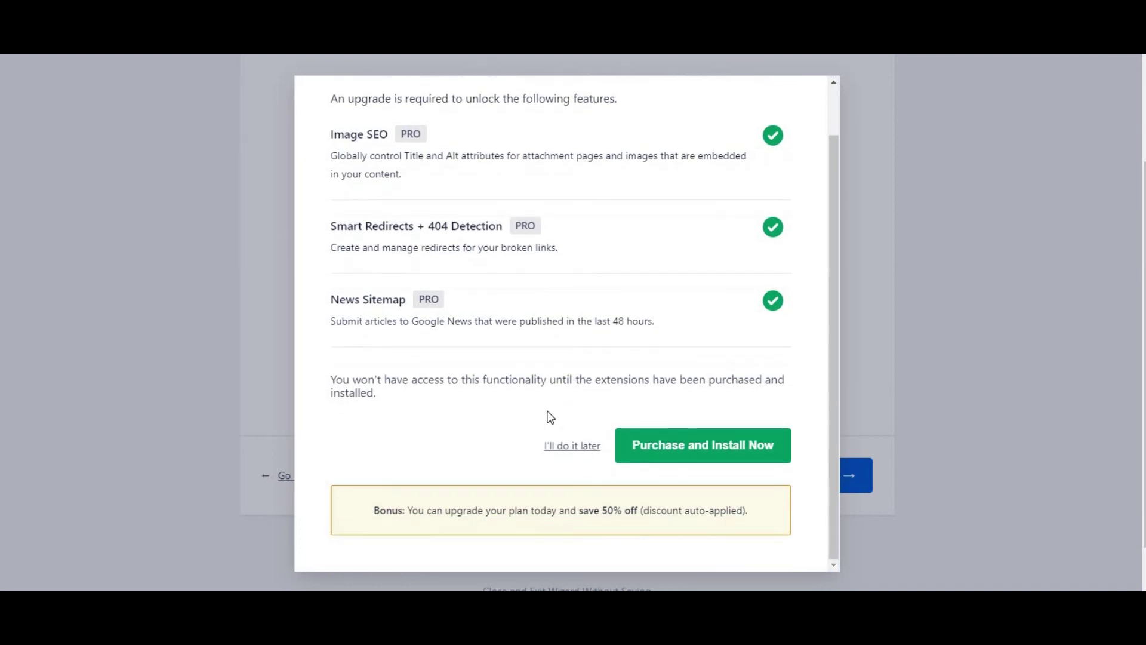
click(570, 448)
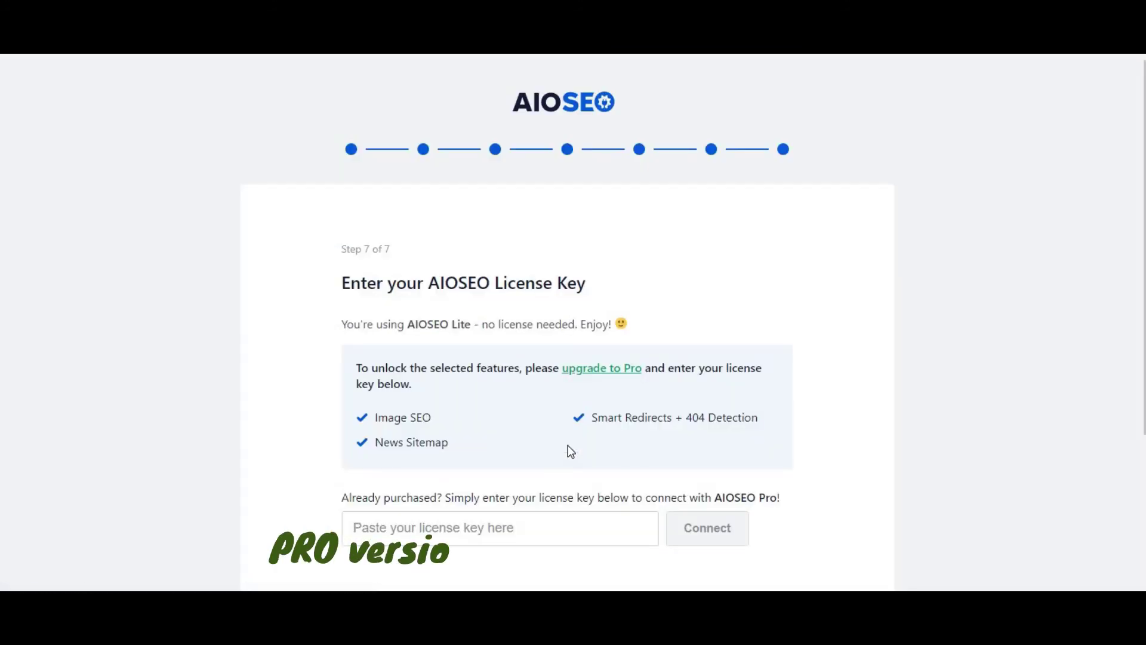
scroll(567, 450, down, 2)
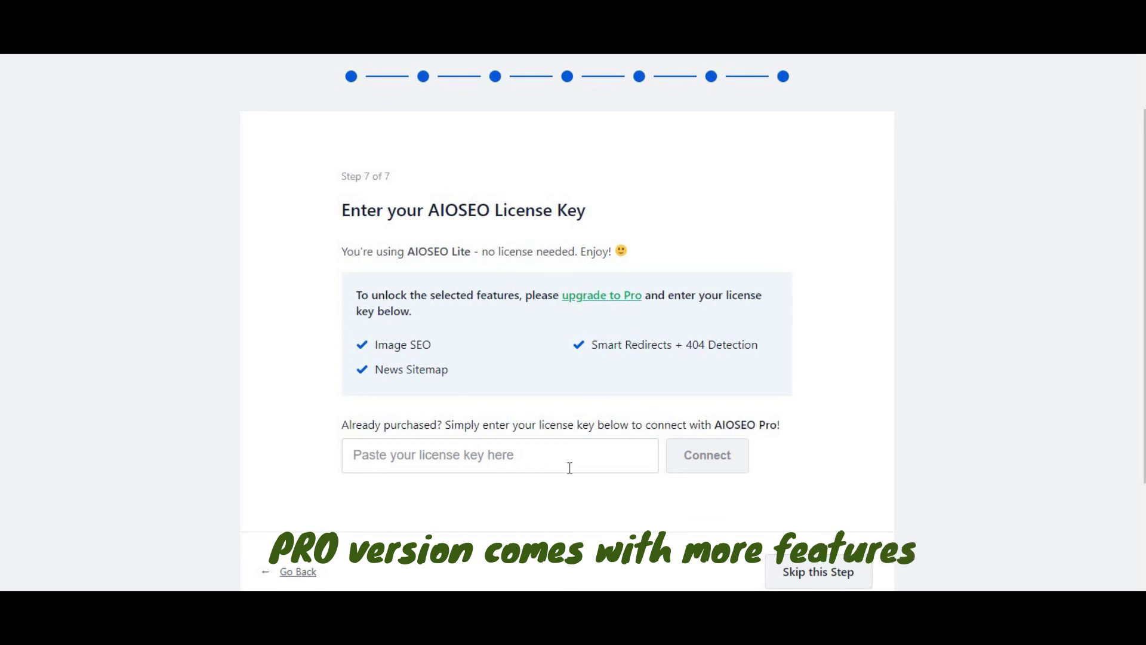
scroll(570, 467, down, 4)
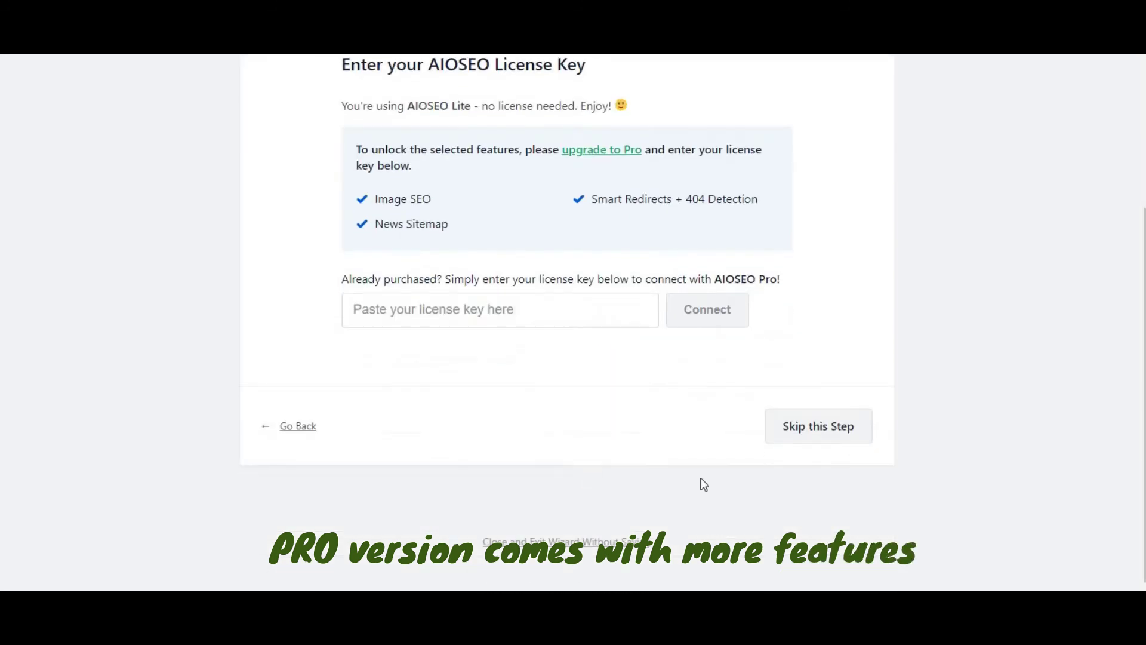
click(816, 434)
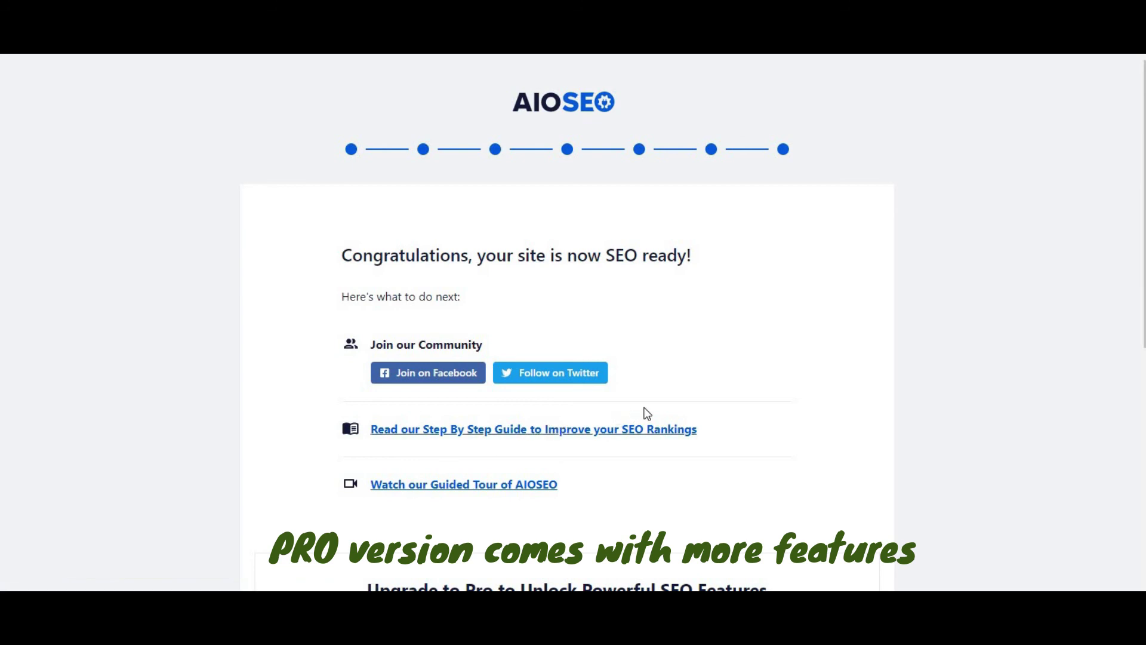
Review the suggested follow-up resources and Pro upgrade offer, and finish the setup to go to the plugin's dashboard
scroll(646, 414, down, 3)
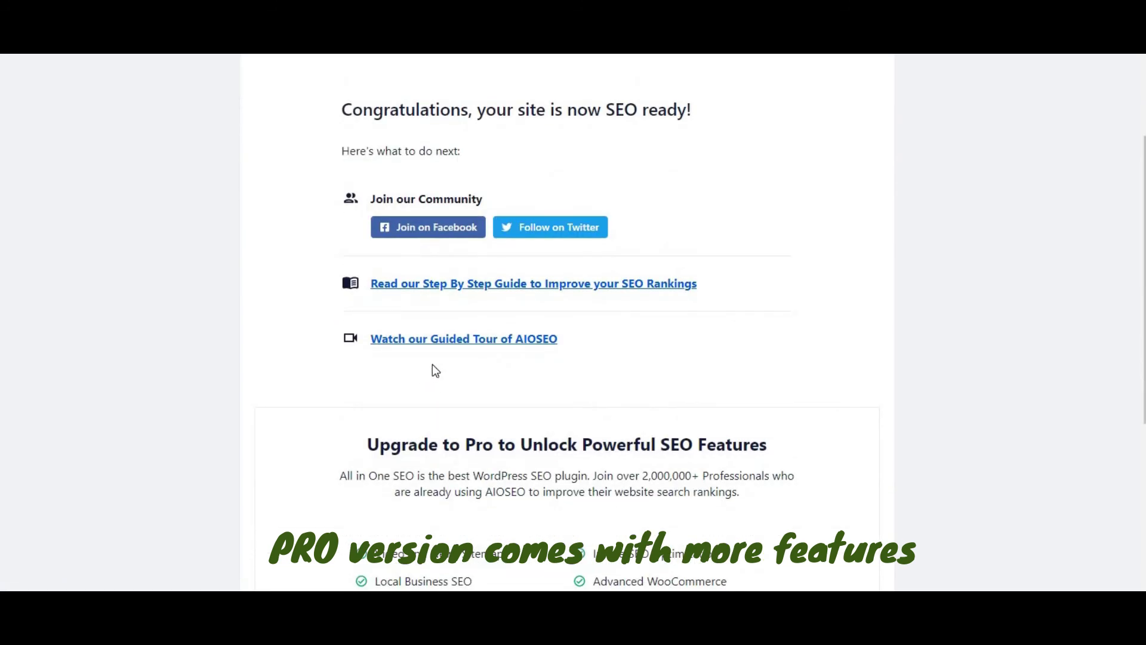
scroll(533, 371, down, 5)
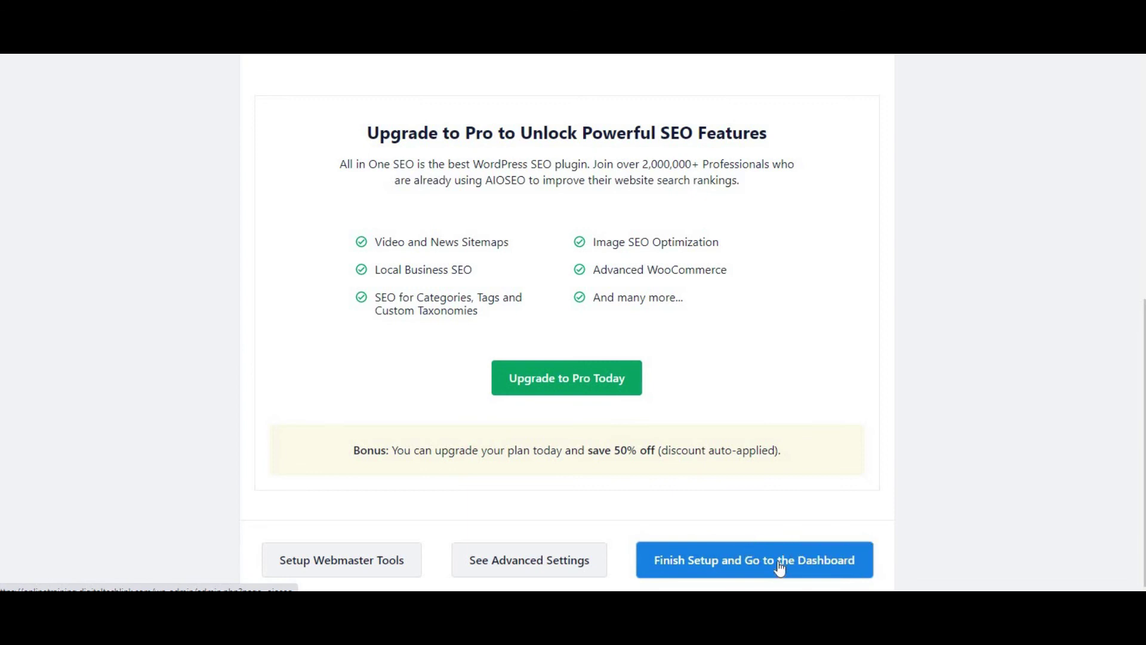
click(778, 564)
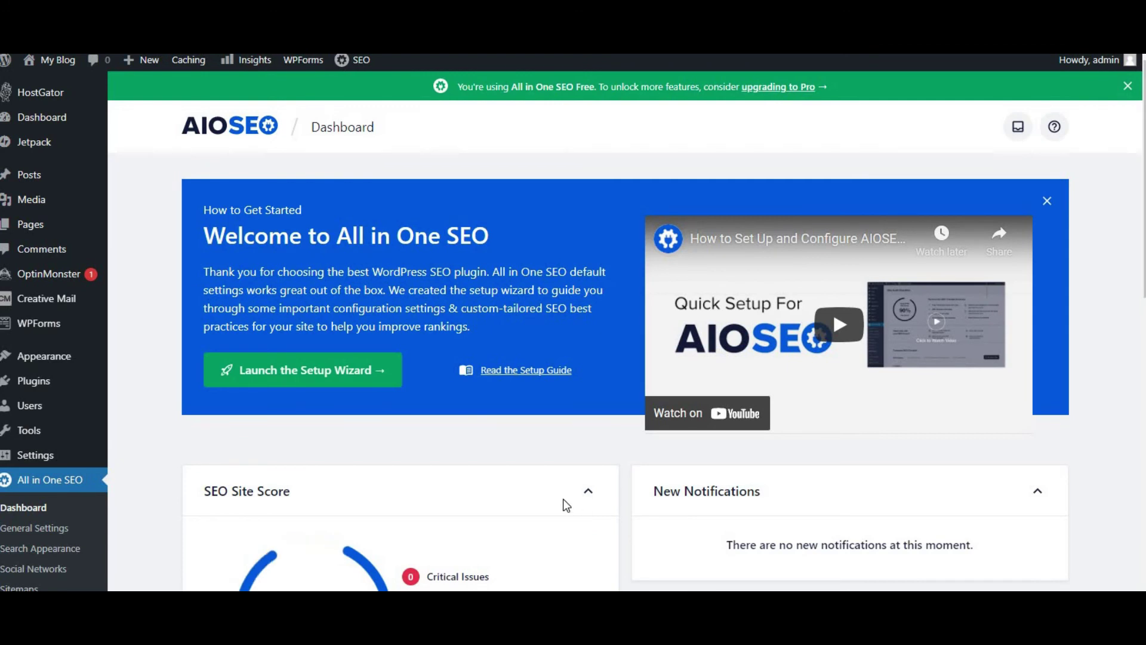
Examine the plugin dashboard's SEO Site Score, the Quicklinks to its settings areas, the support resources and the Pro feature list
scroll(566, 497, down, 4)
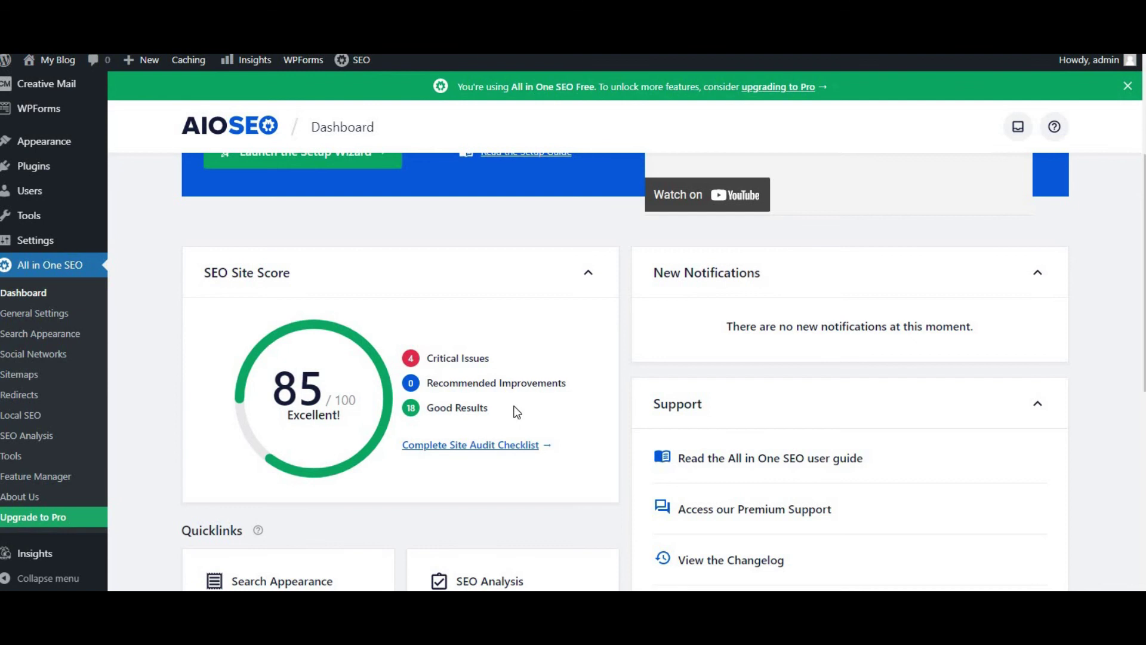
scroll(517, 411, down, 3)
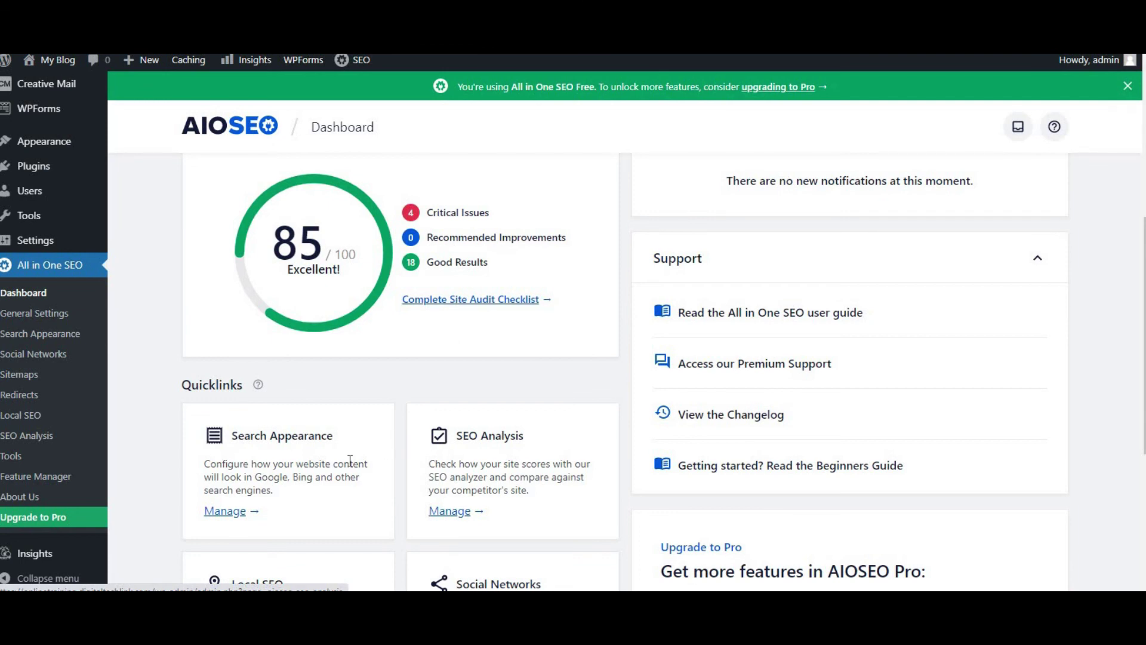
scroll(254, 465, down, 2)
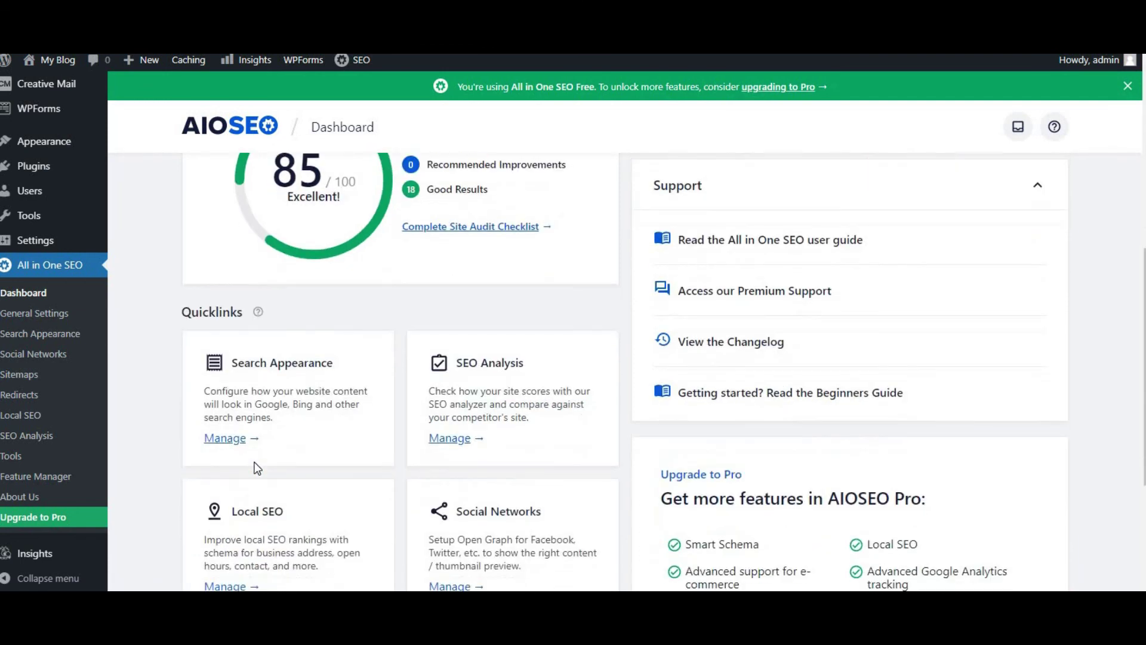
scroll(477, 465, down, 2)
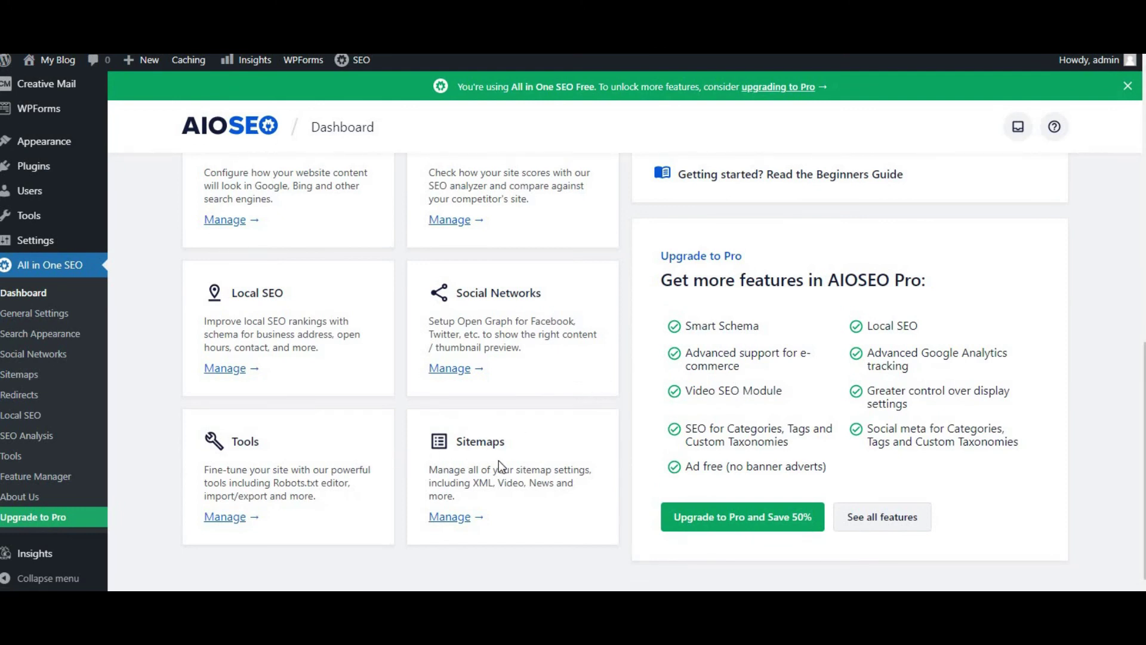
scroll(499, 460, down, 1)
scroll(498, 460, up, 2)
scroll(499, 460, up, 2)
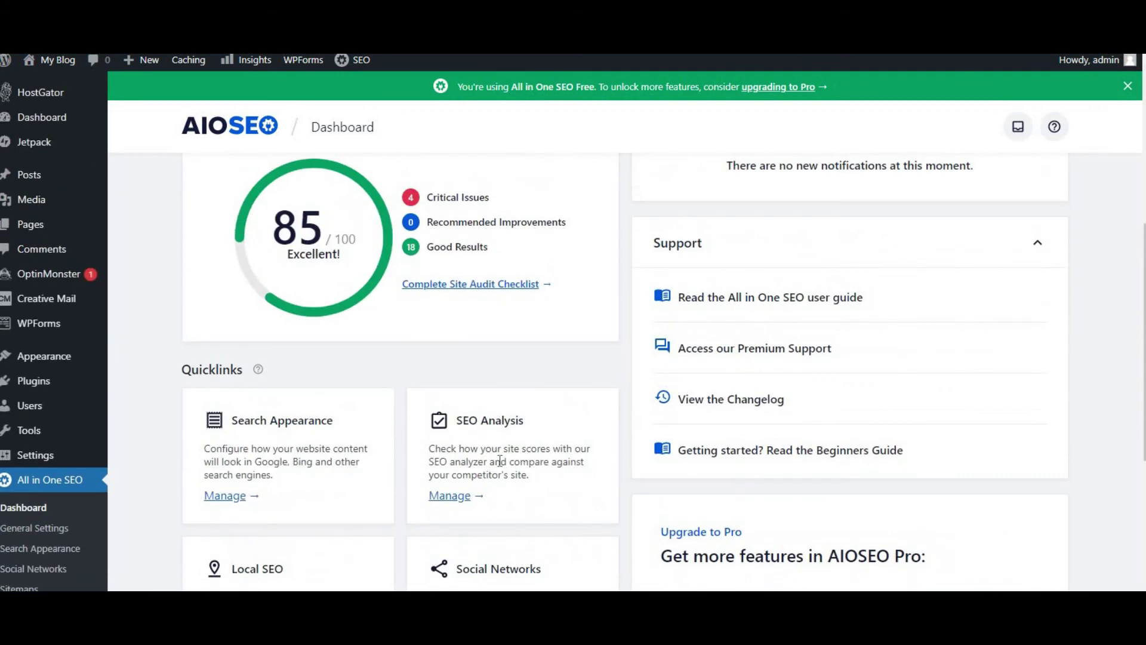
scroll(499, 460, up, 2)
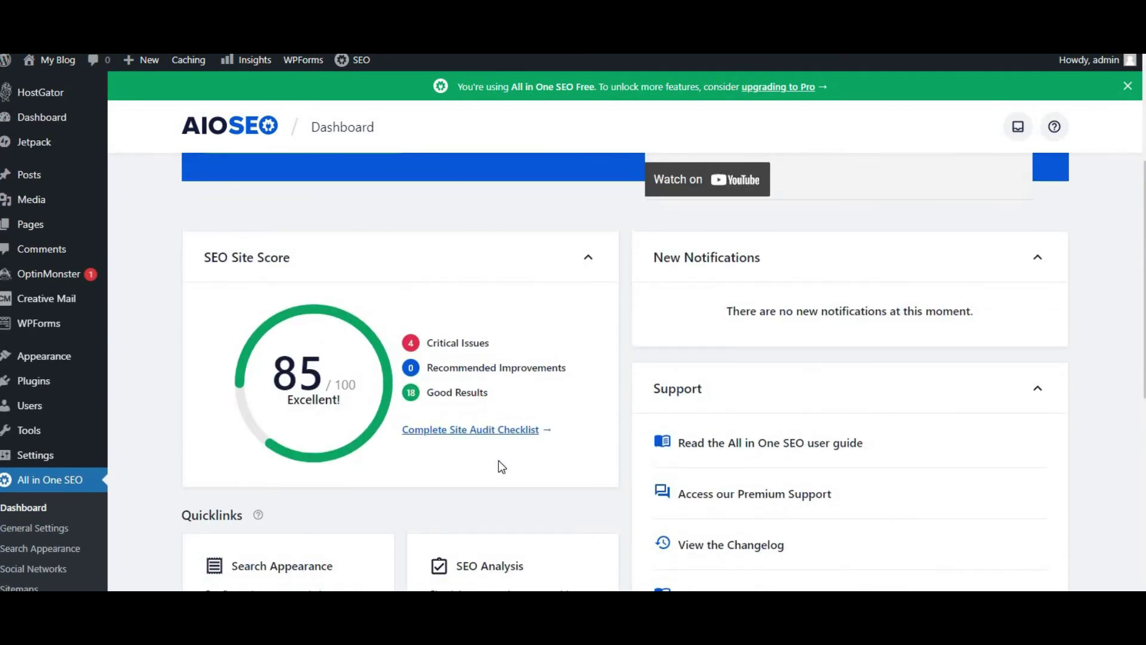
scroll(501, 466, up, 1)
scroll(499, 461, up, 2)
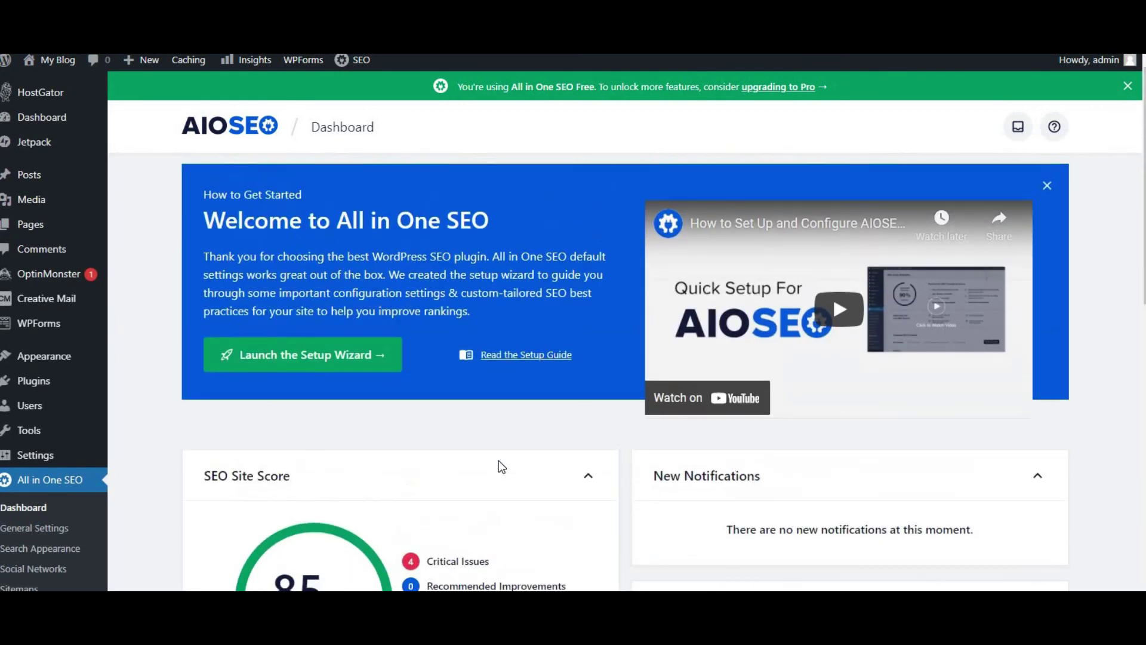